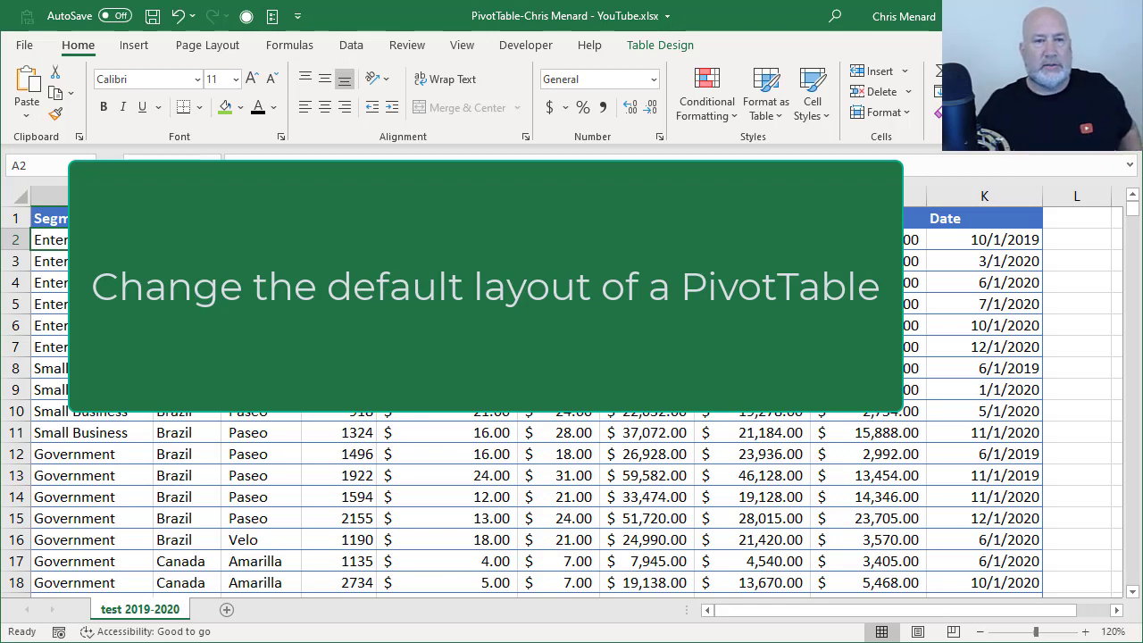
Insert a PivotTable on a new worksheet using the Data1 table as its source
click(260, 219)
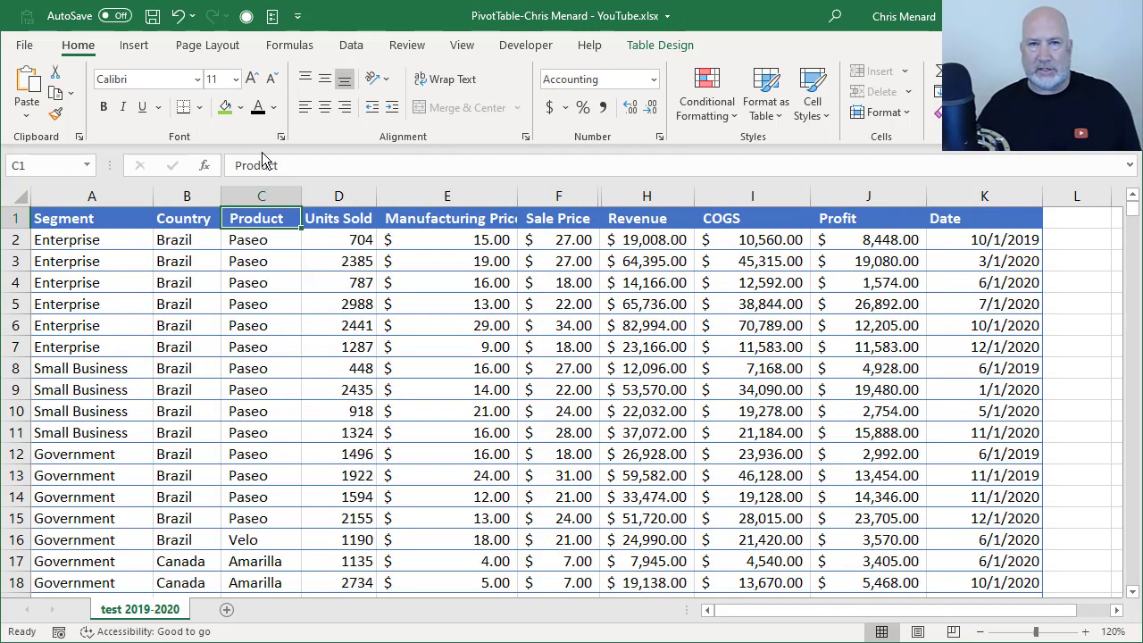
click(134, 49)
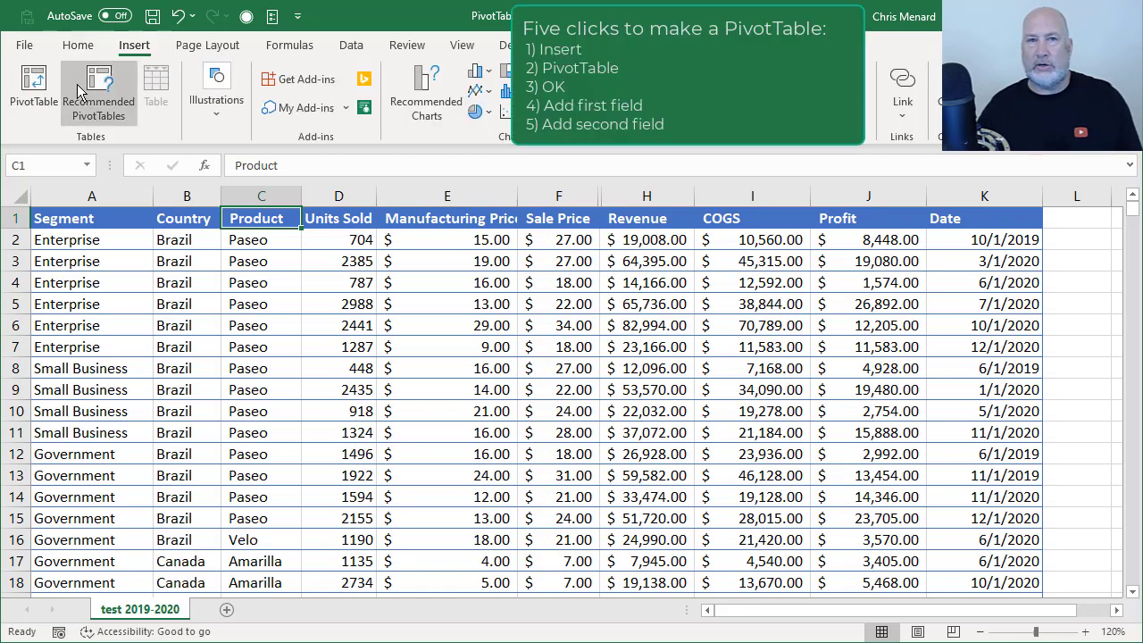
click(44, 94)
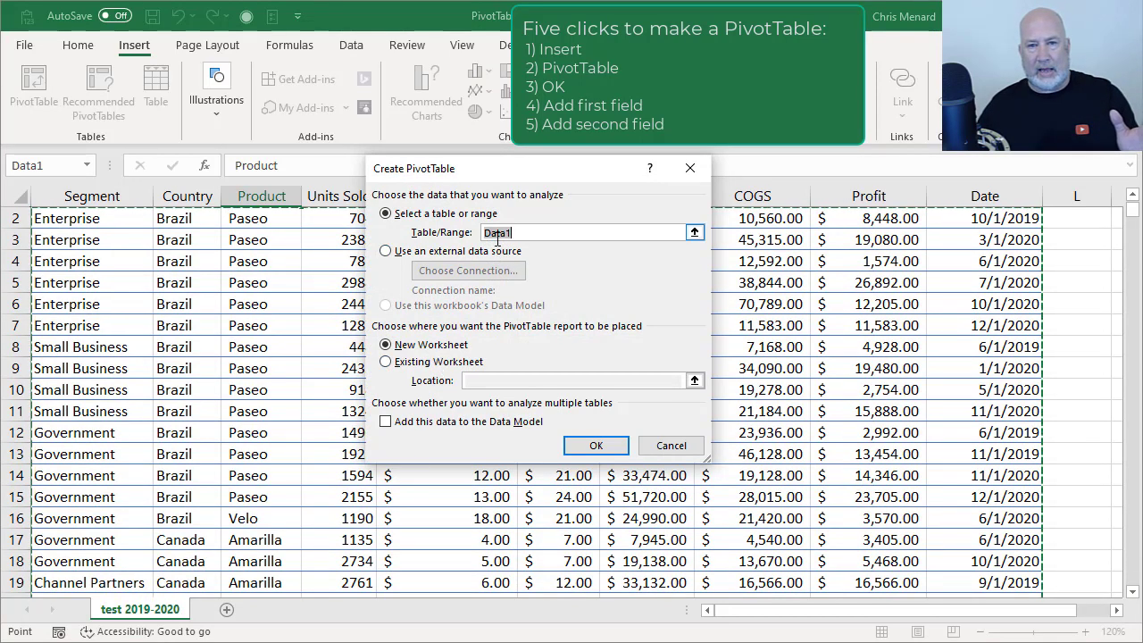
click(610, 448)
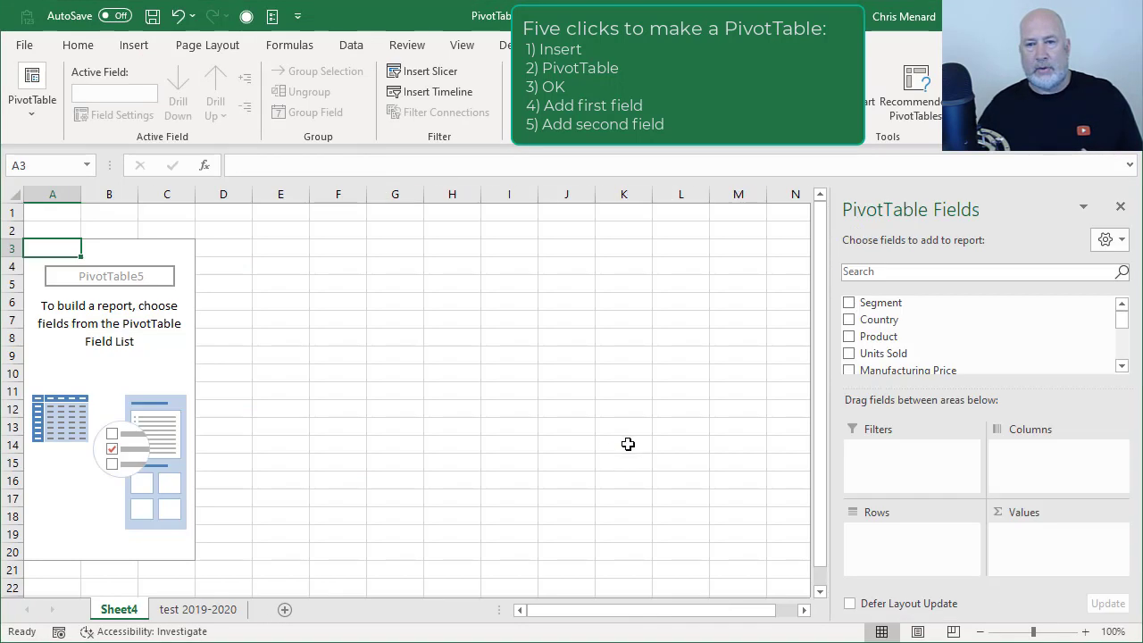
Add Country to the rows and Revenue to the values of the new PivotTable
click(234, 612)
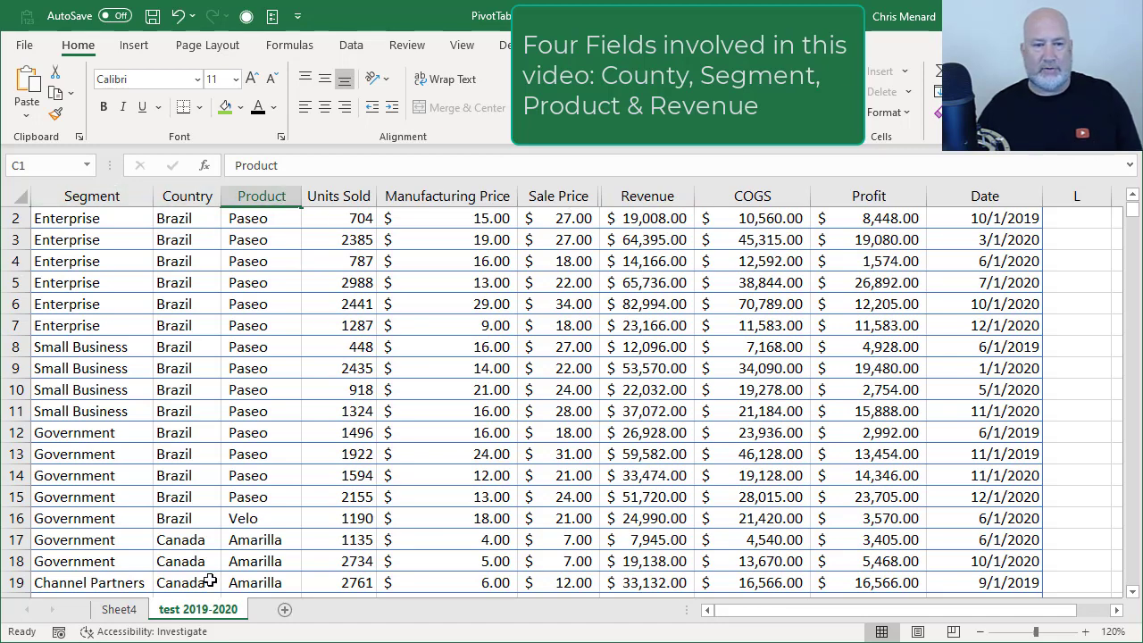
click(119, 609)
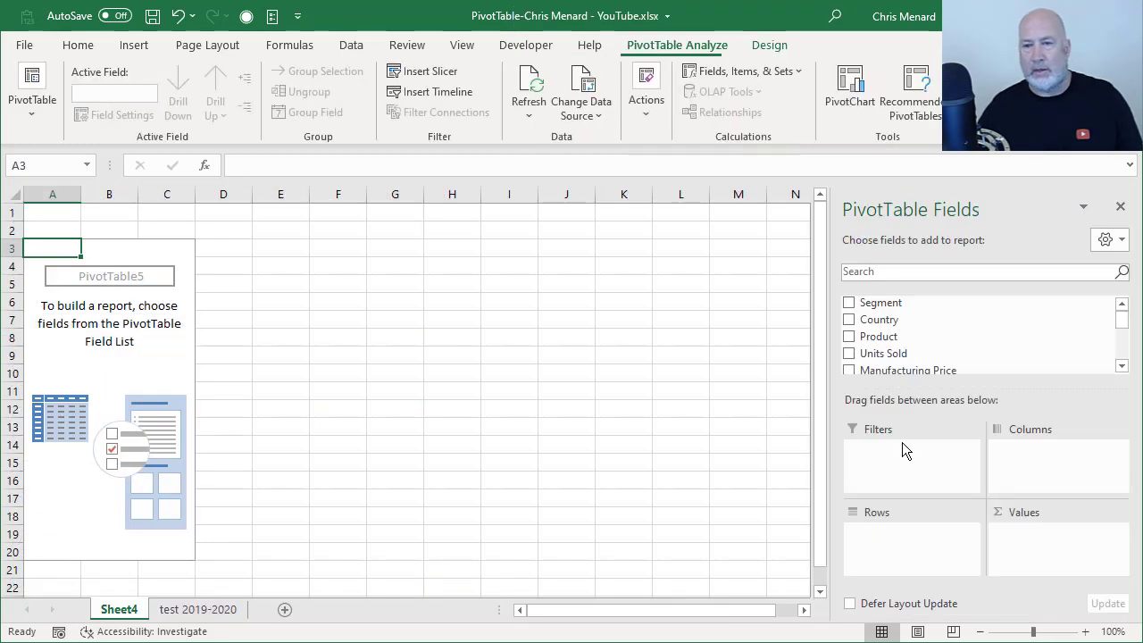
click(850, 321)
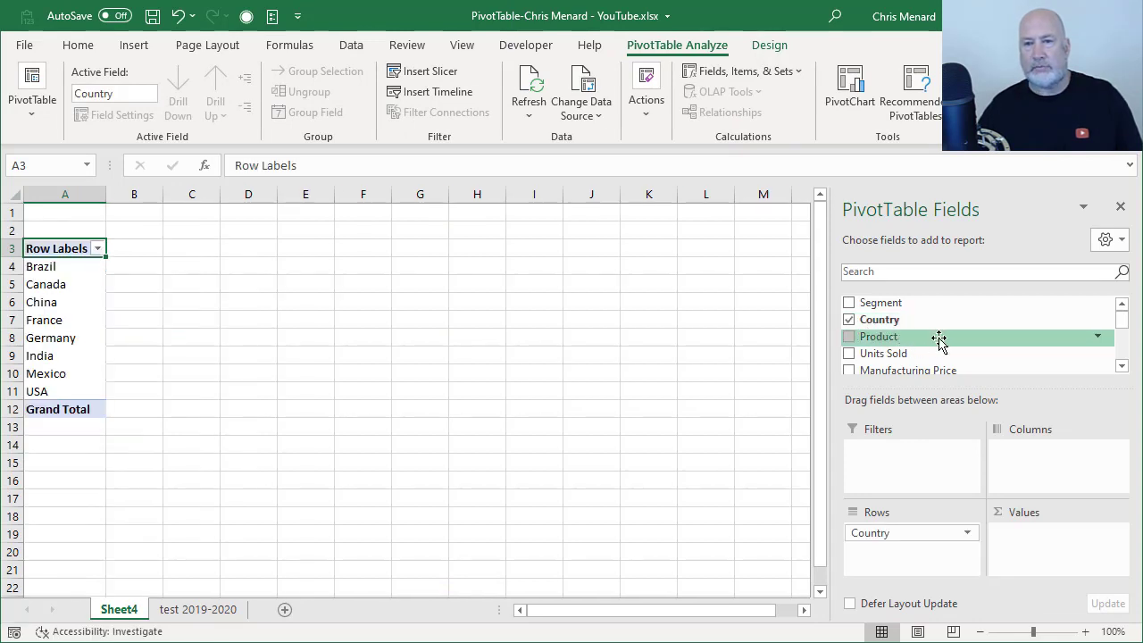
scroll(938, 339, down, 3)
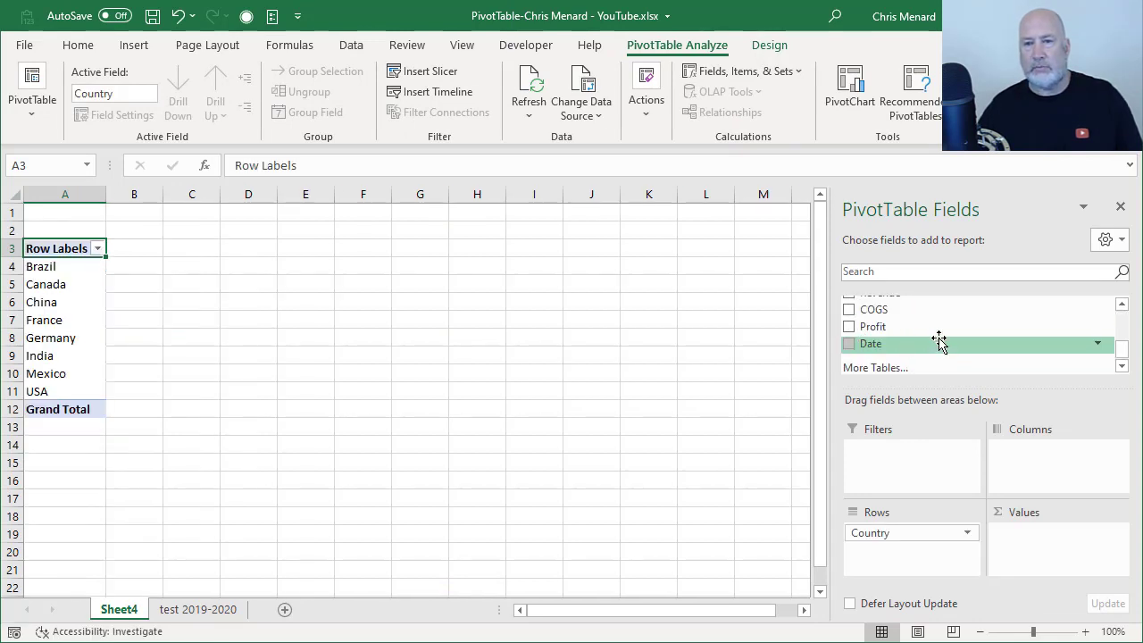
click(1122, 304)
click(1121, 304)
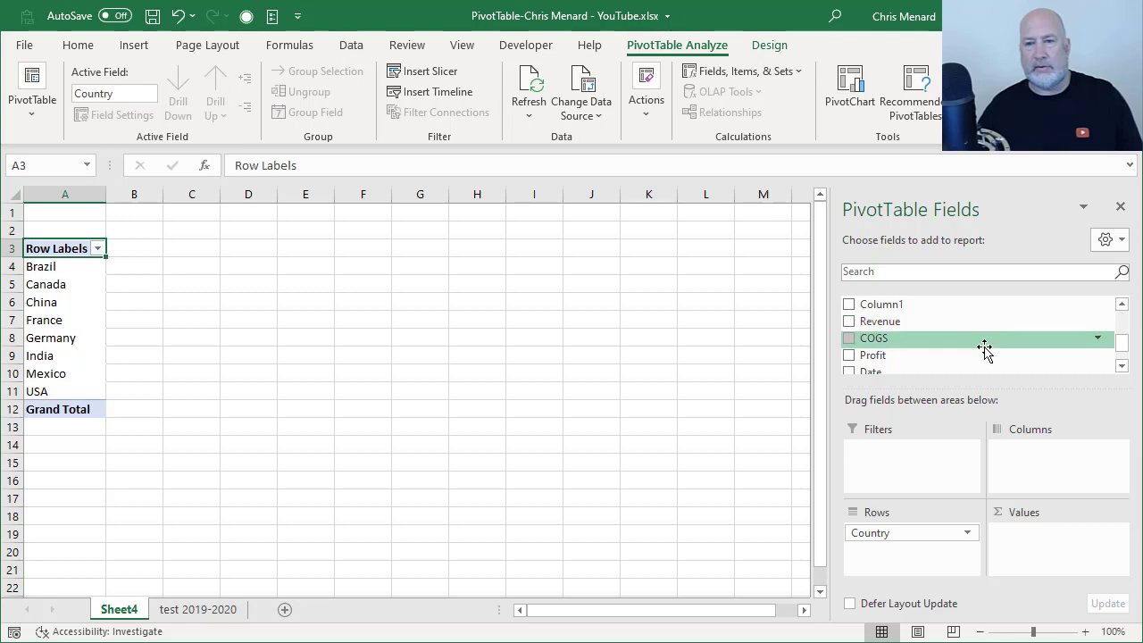
click(850, 321)
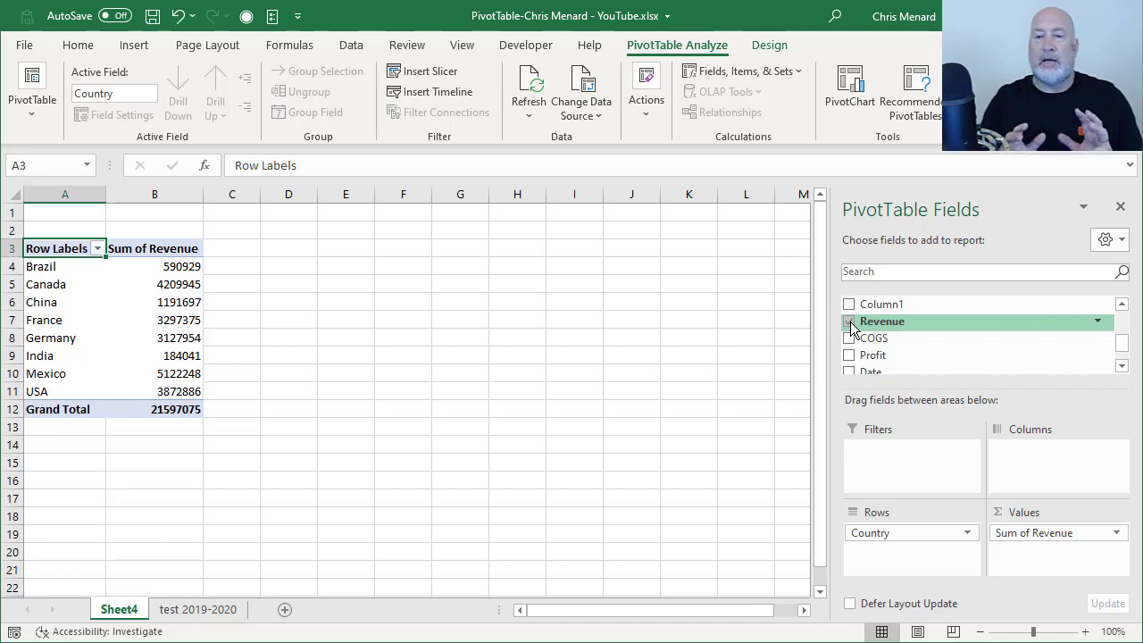
Add the Segment field to the PivotTable rows beneath Country
click(1124, 305)
scroll(1127, 318, up, 2)
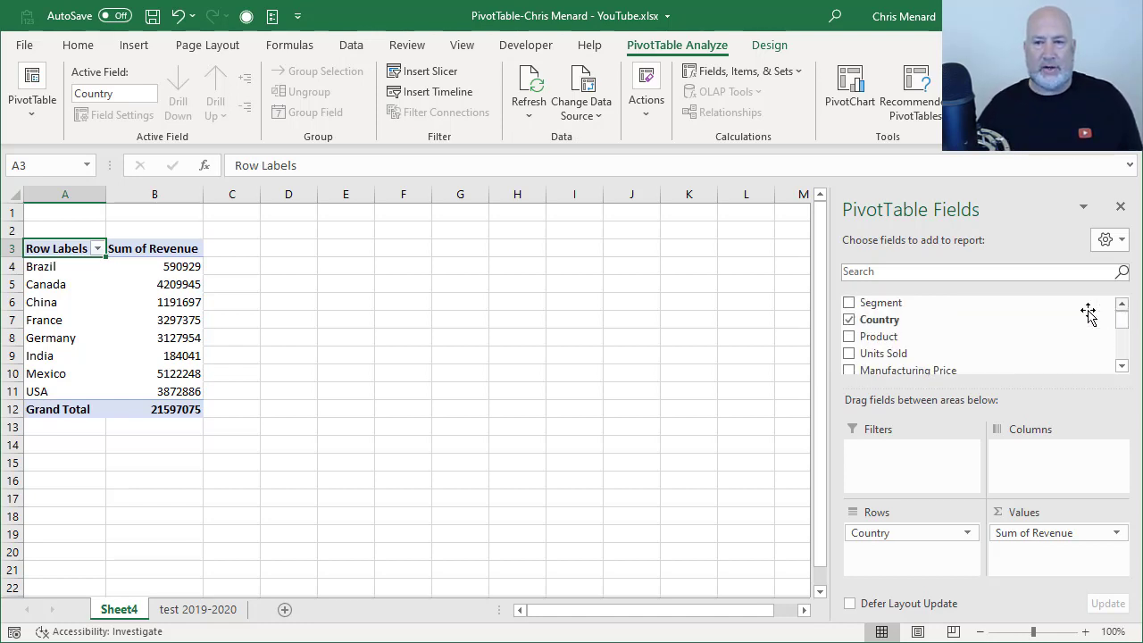
click(847, 305)
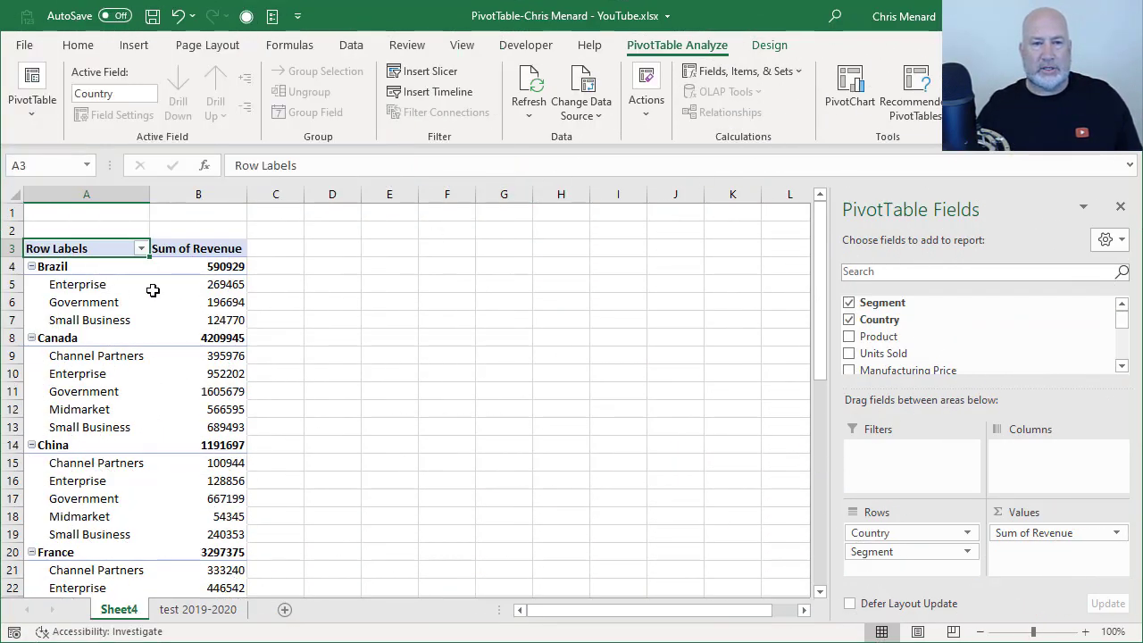
Check the sum of Brazil's segment revenues in B5:B7 against the country's subtotal
click(216, 298)
drag(215, 298, 215, 320)
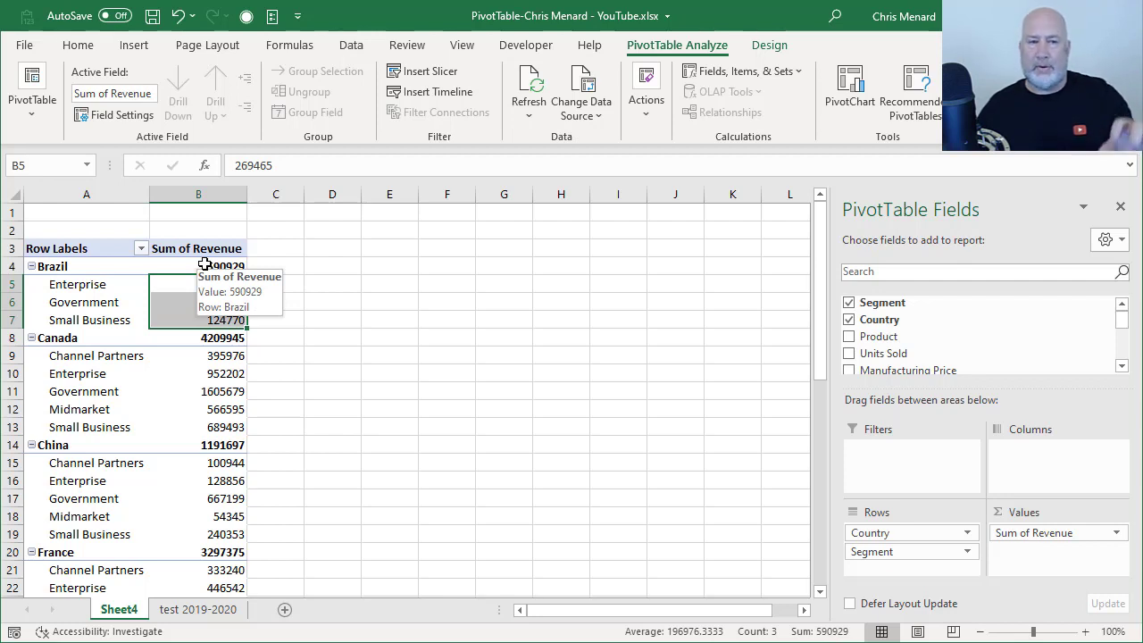
click(194, 289)
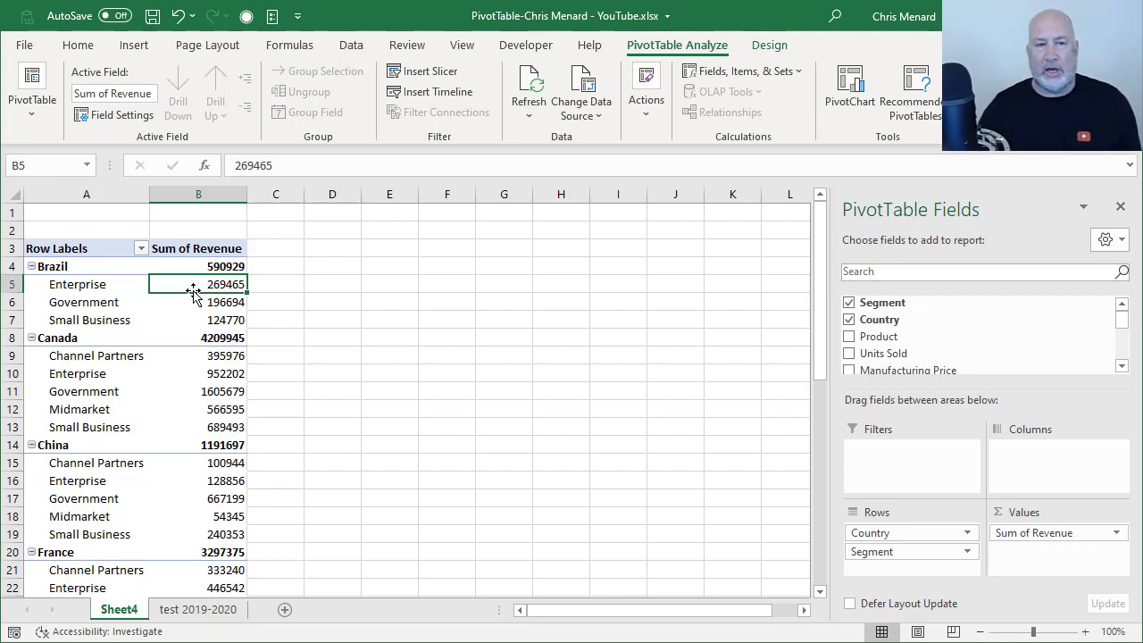
Open the default PivotTable layout settings in the Excel options and set Subtotals to Show all Subtotals at Bottom of Group
click(27, 47)
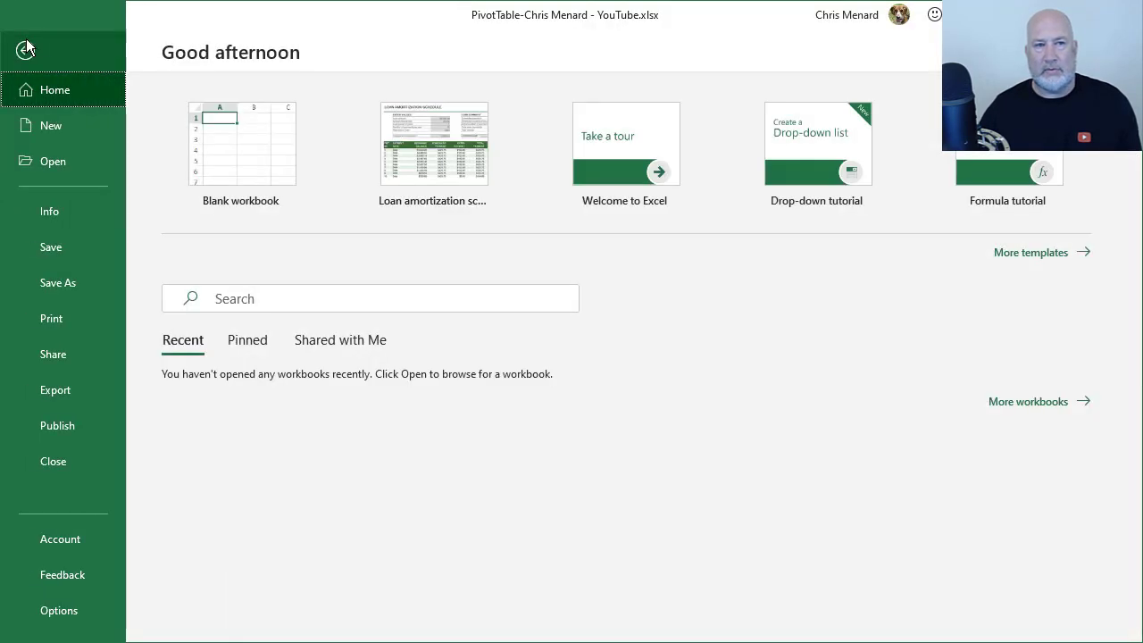
click(74, 620)
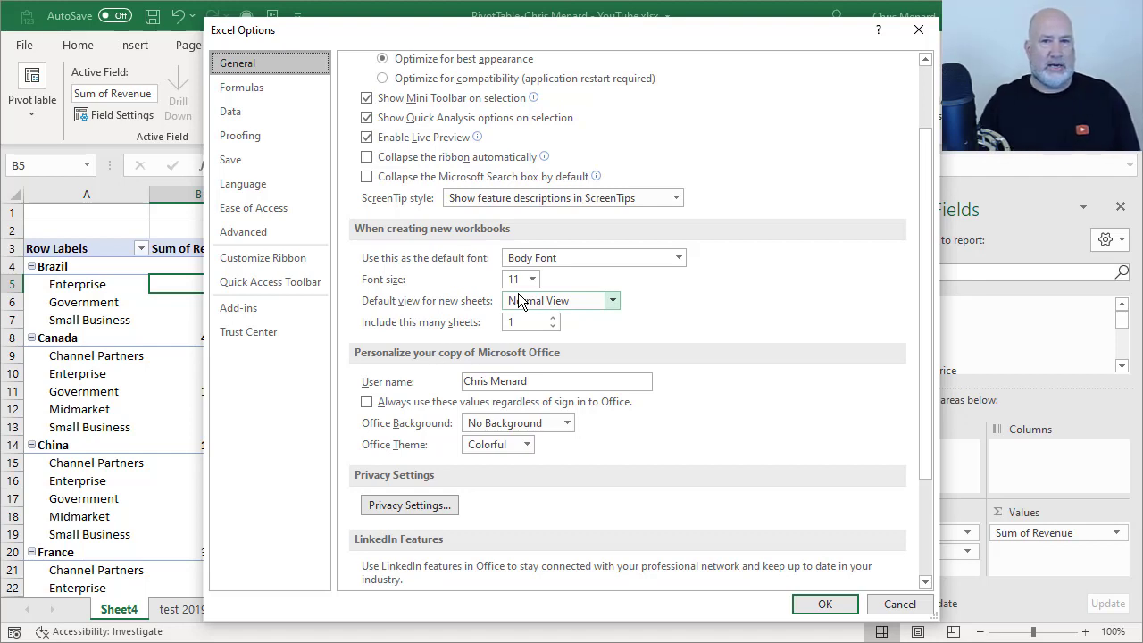
click(236, 116)
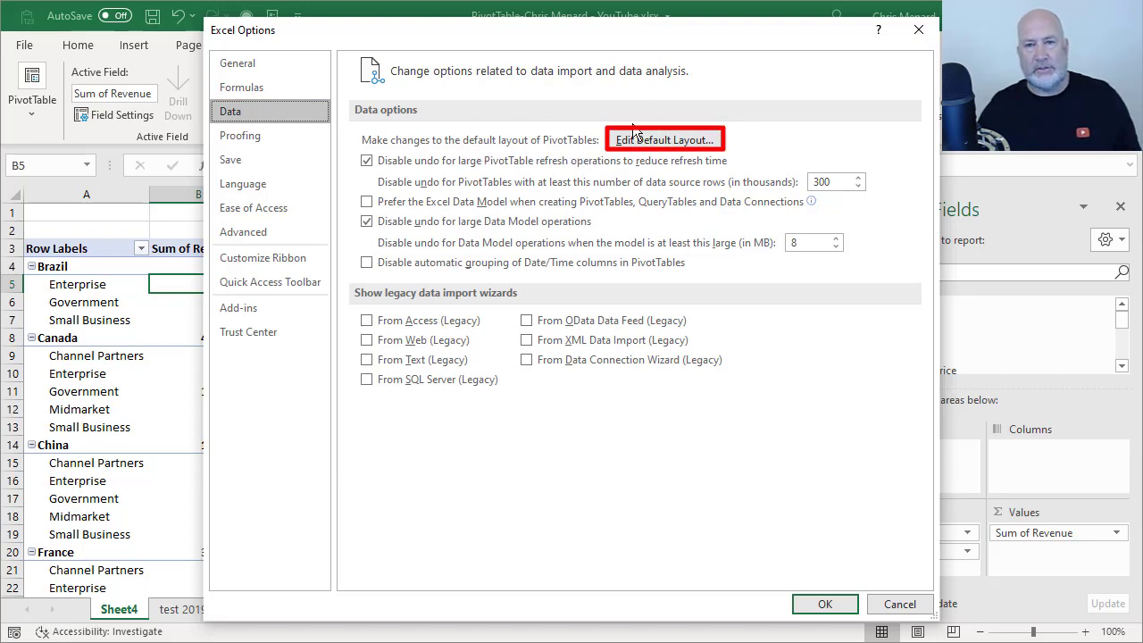
click(663, 144)
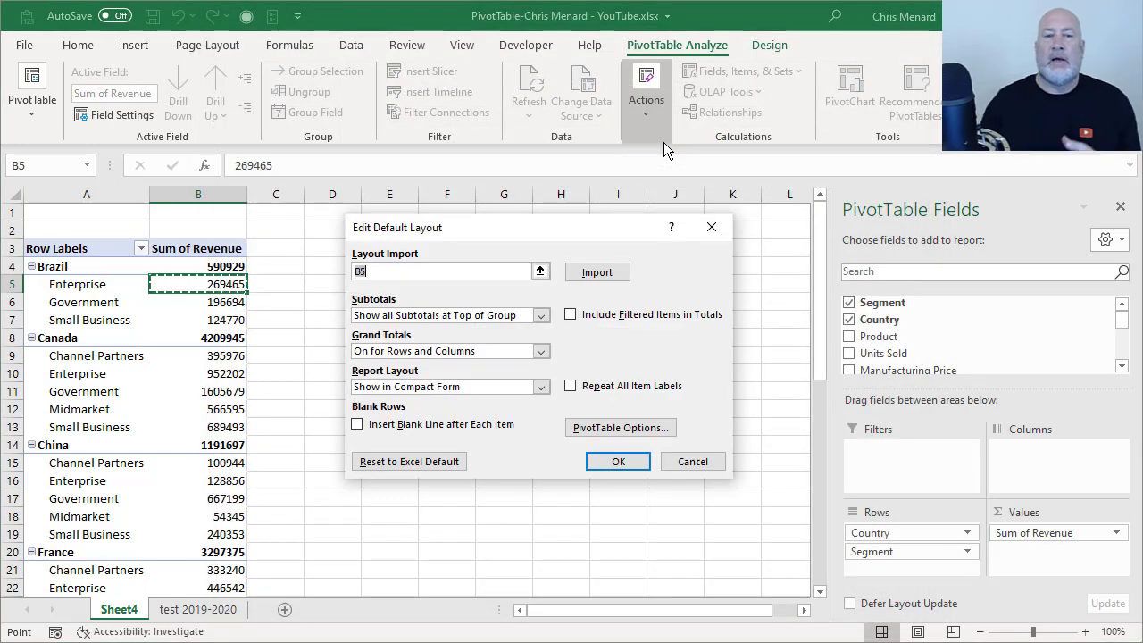
click(541, 315)
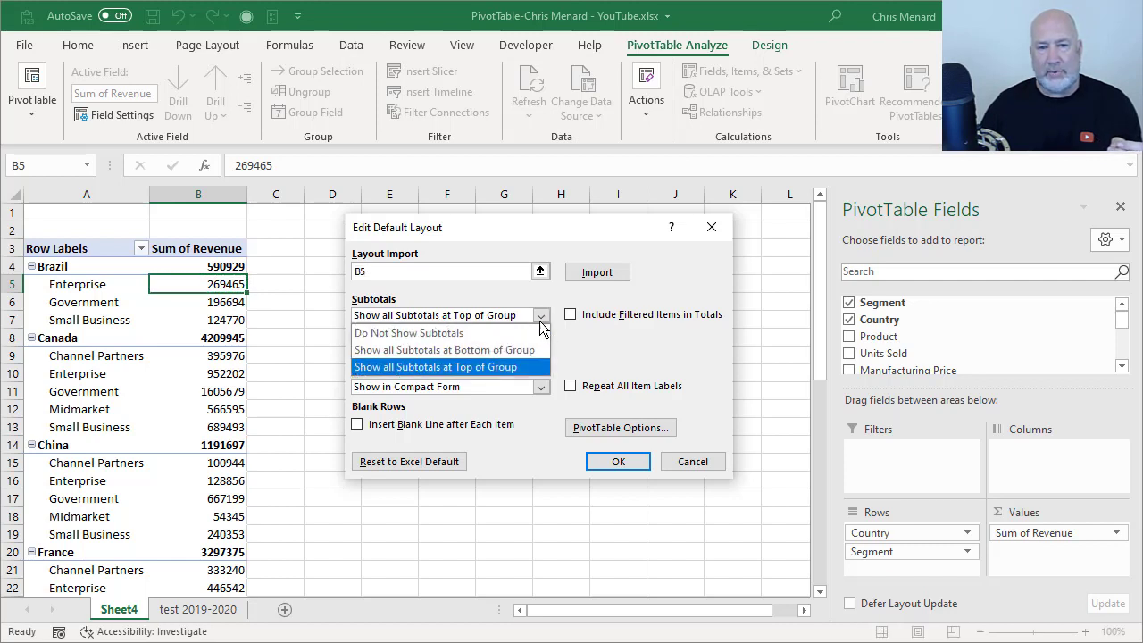
click(502, 352)
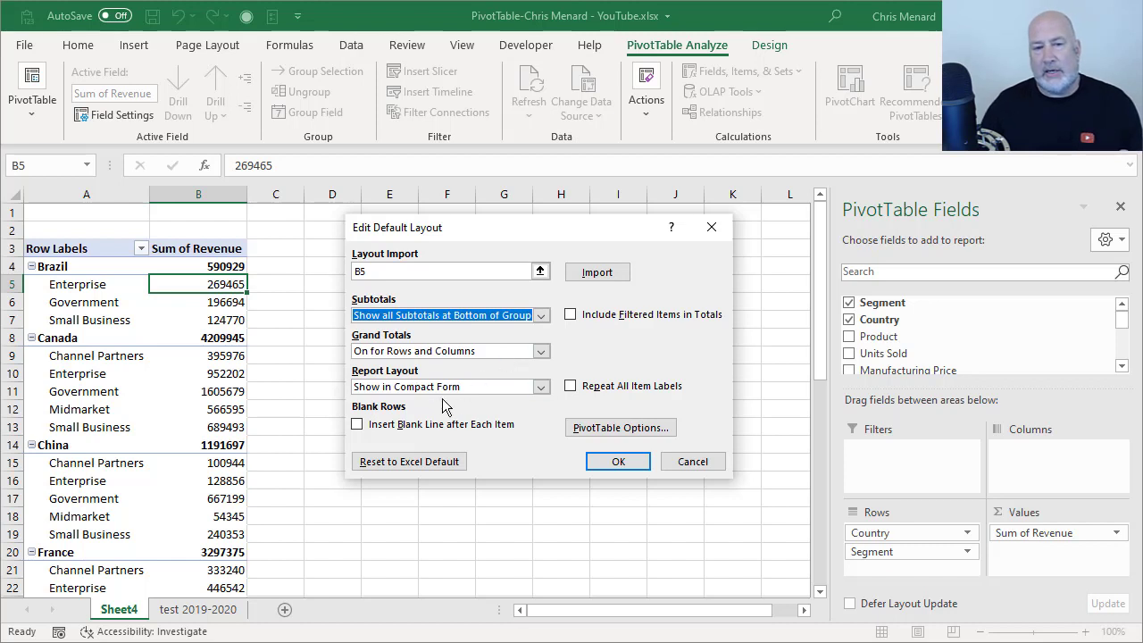
Set the default report layout to Show in Tabular Form and save the Excel options
click(383, 390)
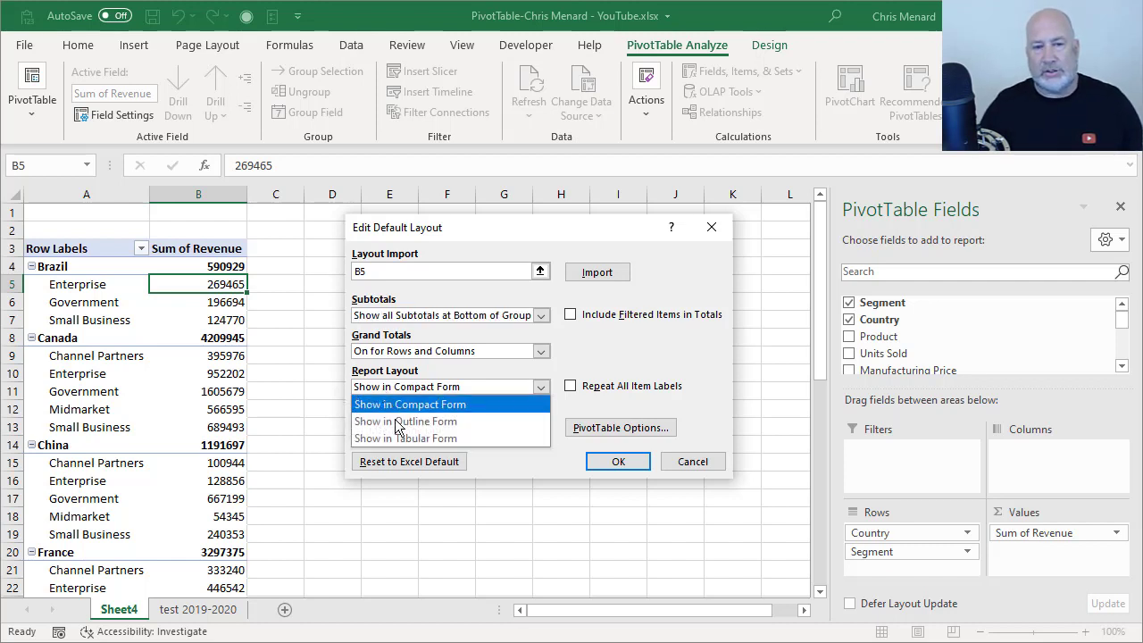
click(401, 438)
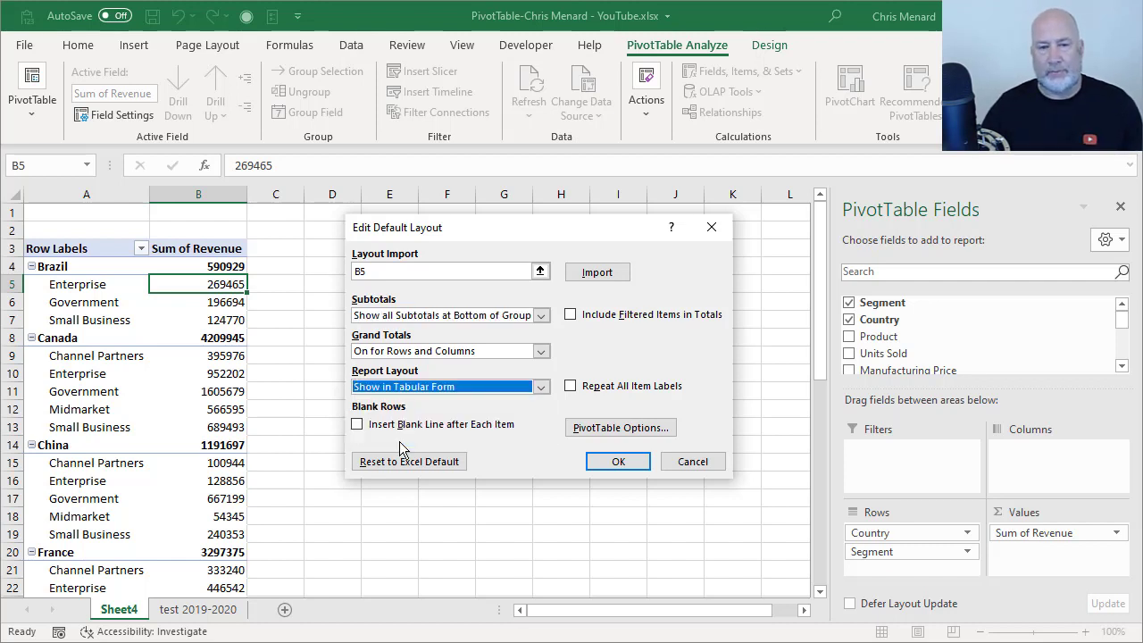
click(614, 468)
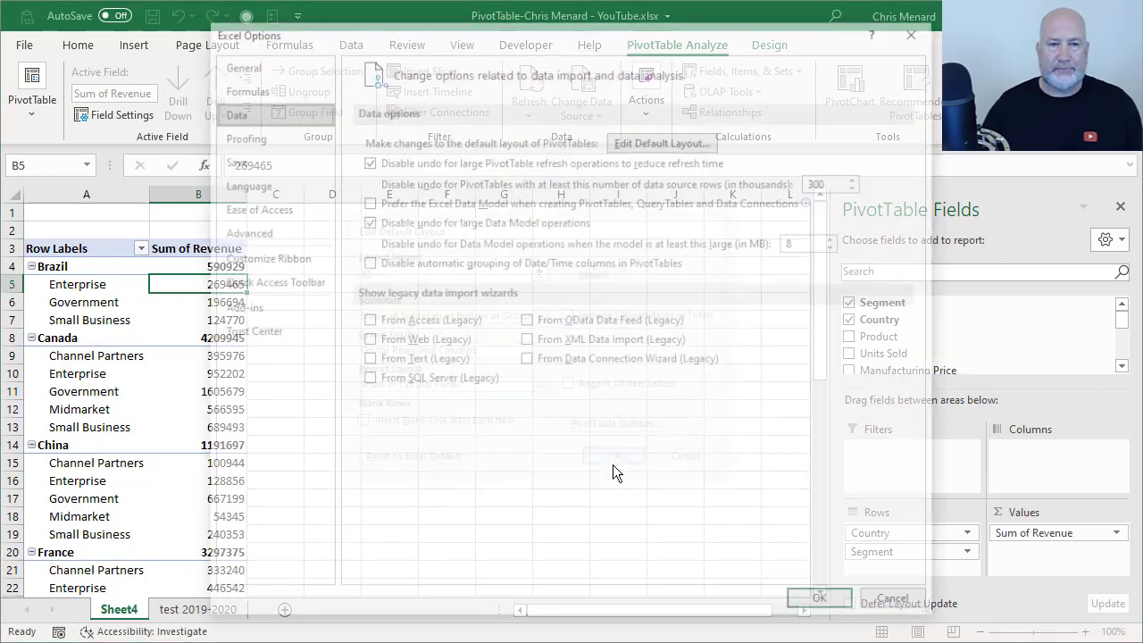
click(824, 604)
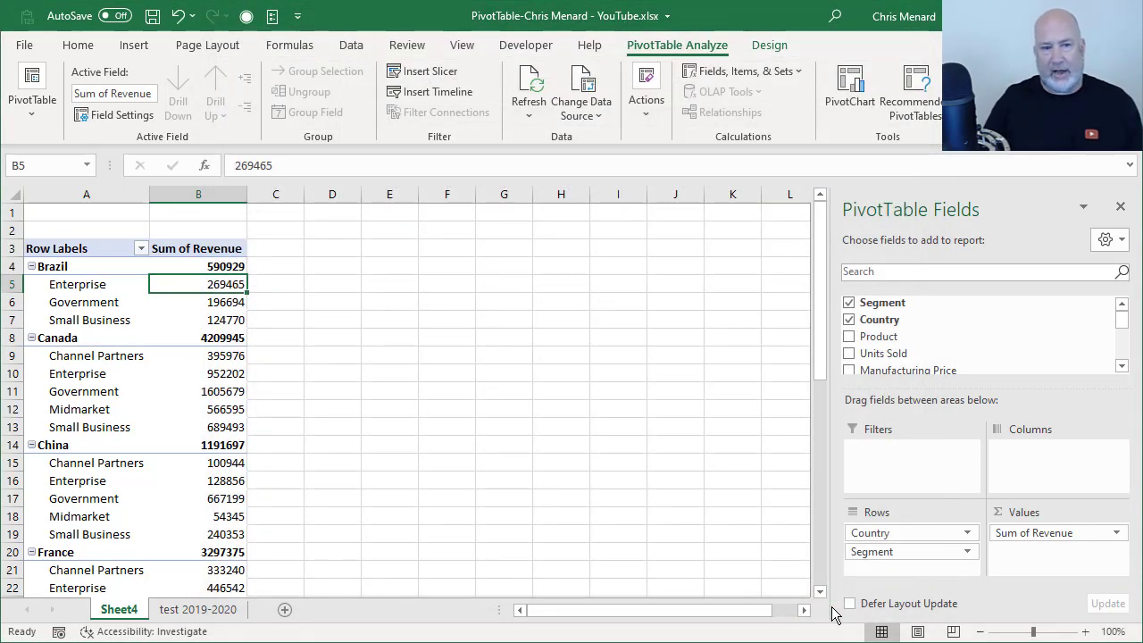
Insert a second PivotTable on a new worksheet from the Data1 table on the test 2019-2020 sheet
click(224, 610)
click(186, 283)
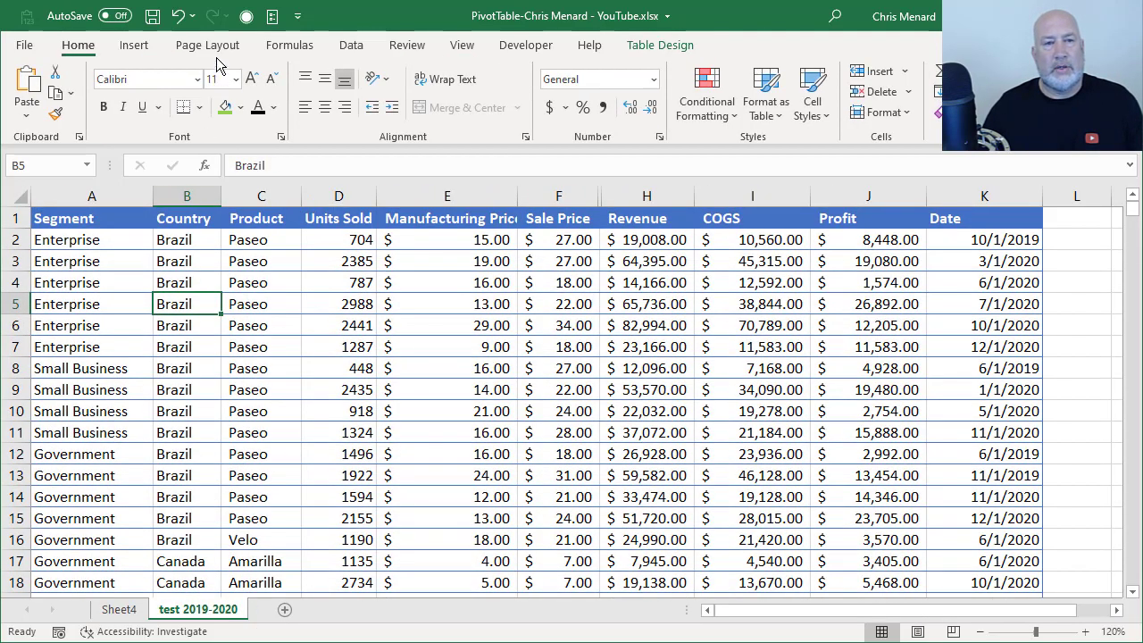
click(134, 45)
click(33, 89)
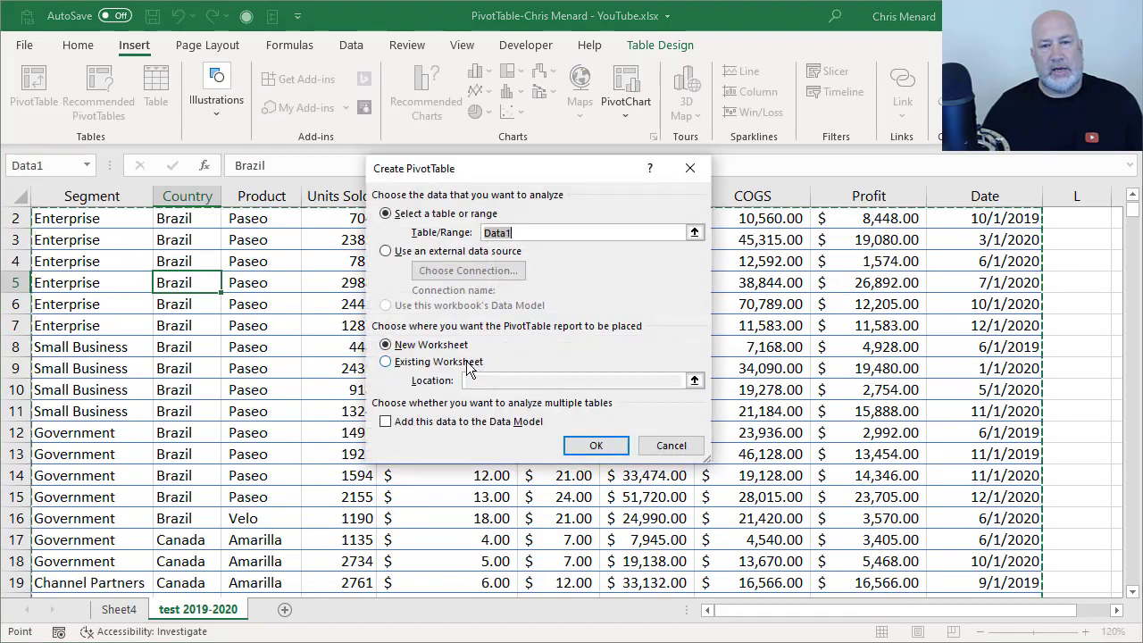
click(597, 446)
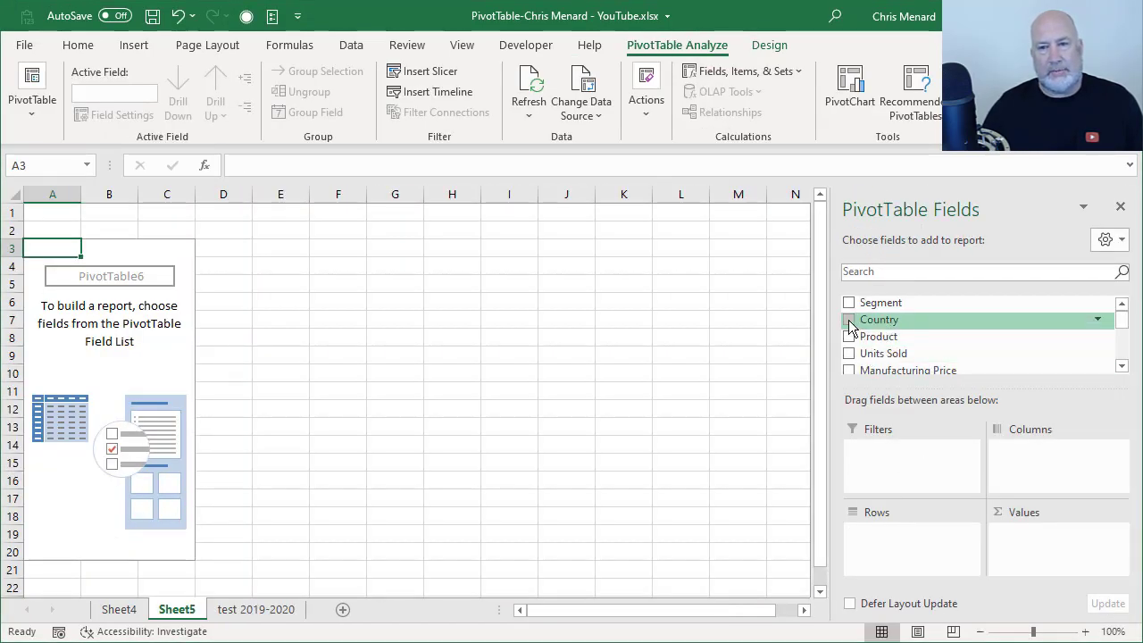
Add Country to the rows and Revenue to the values of the second PivotTable
click(849, 322)
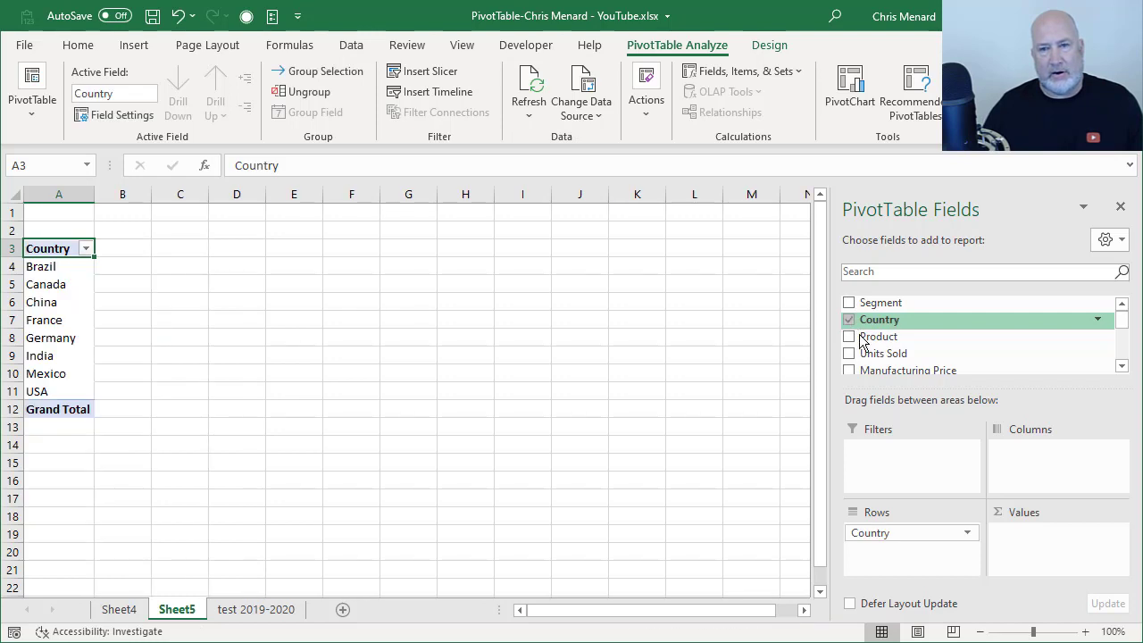
click(1123, 367)
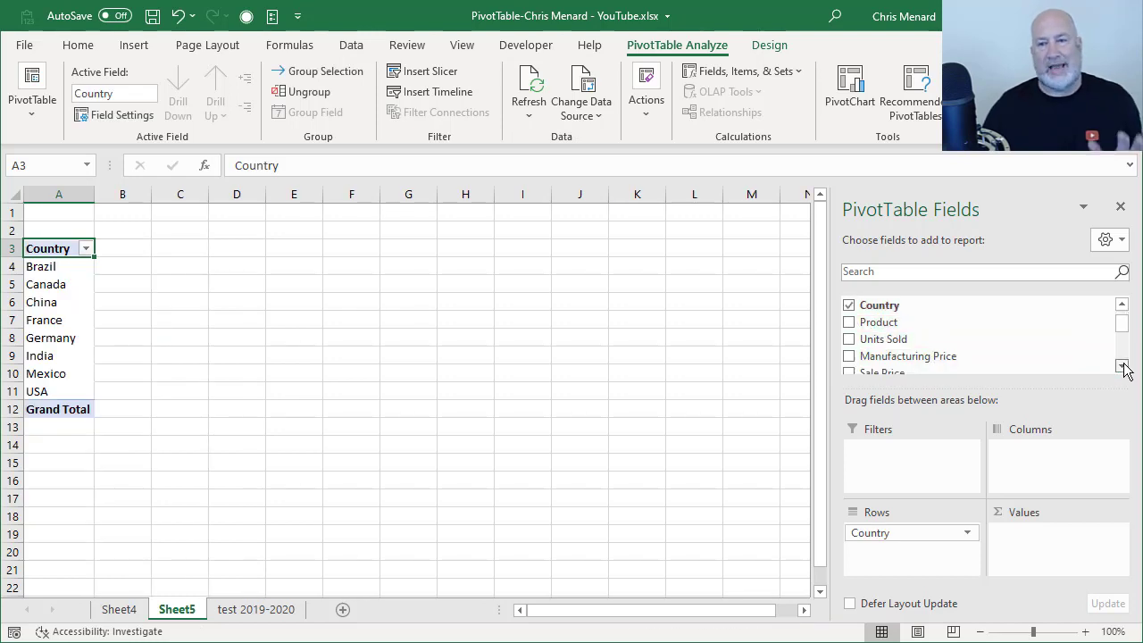
click(1122, 367)
click(1123, 368)
click(1122, 367)
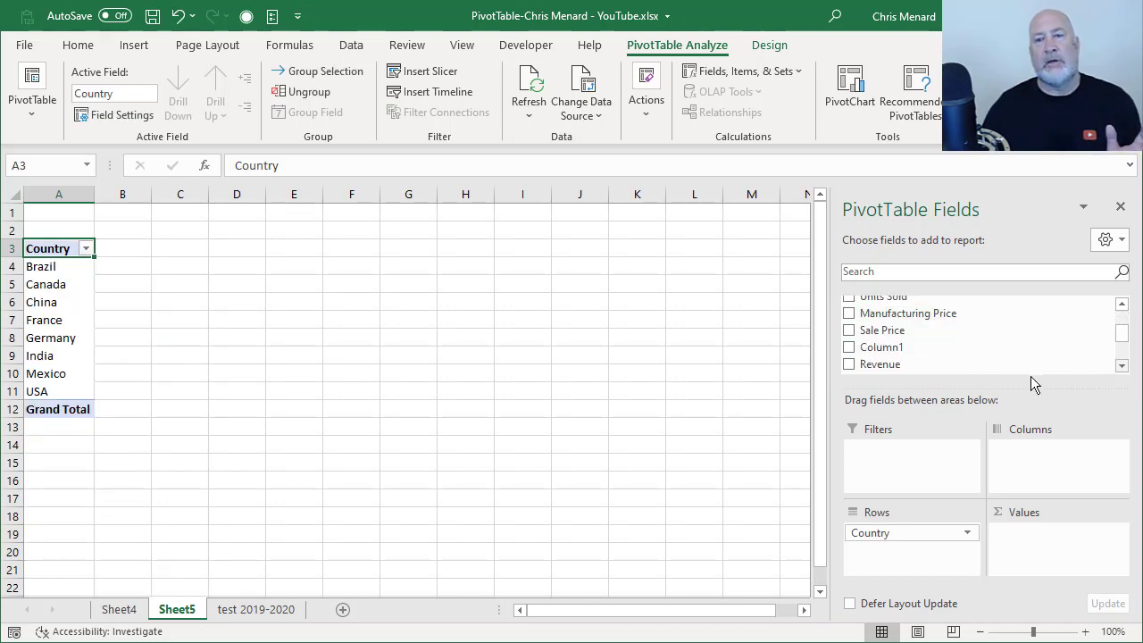
click(849, 365)
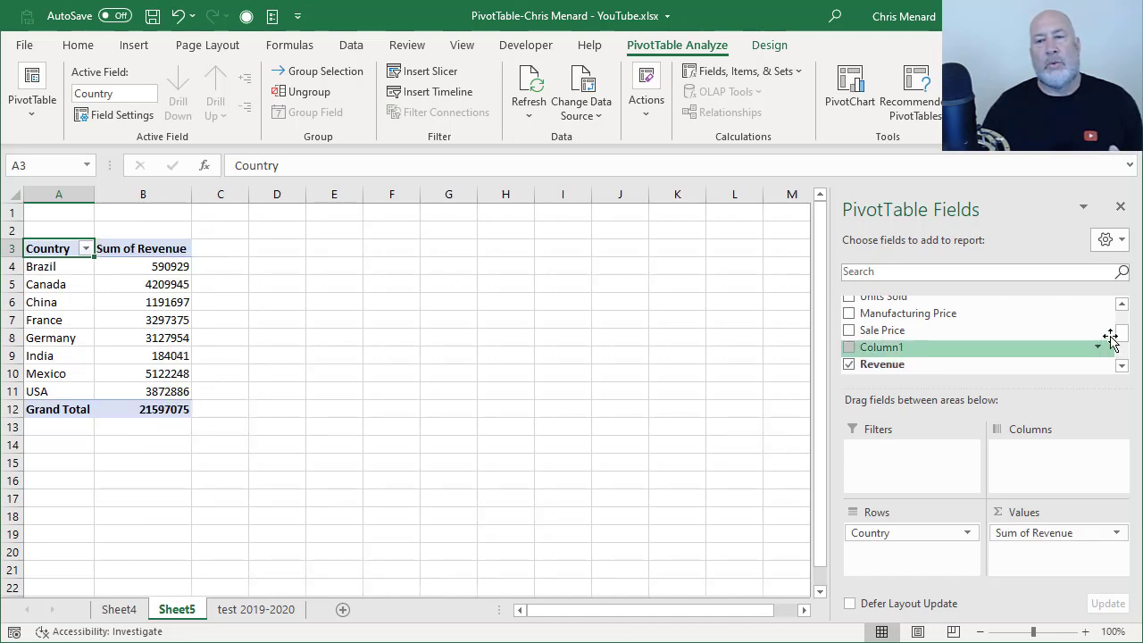
drag(1121, 332, 1123, 313)
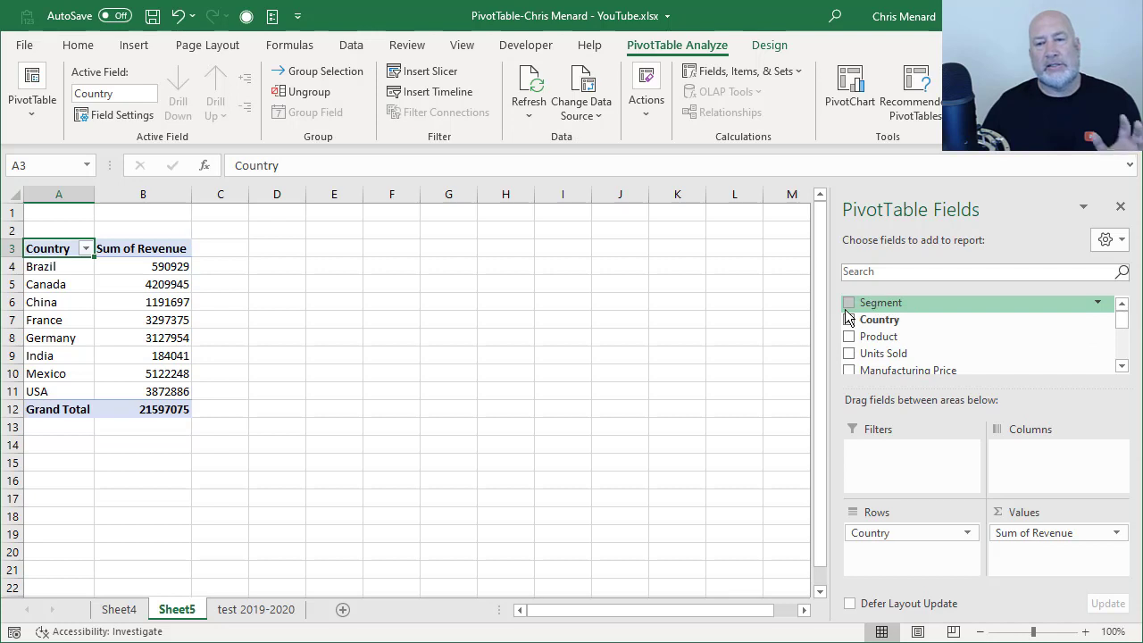
Show all subtotals at the bottom of each group in the first PivotTable on Sheet4
click(120, 611)
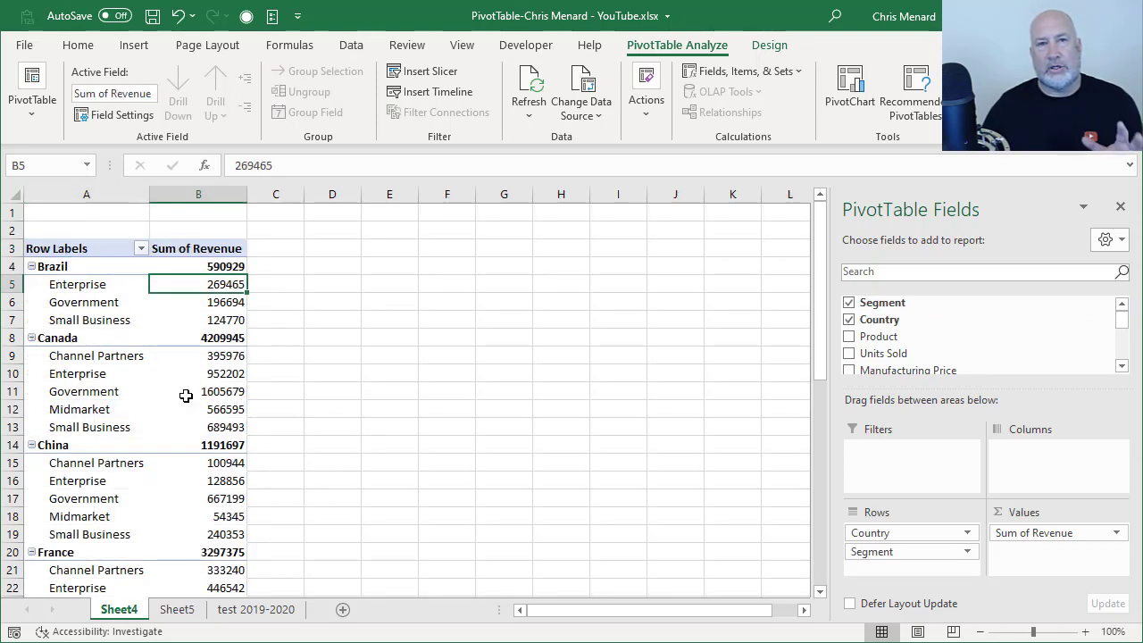
mouse_move(186, 396)
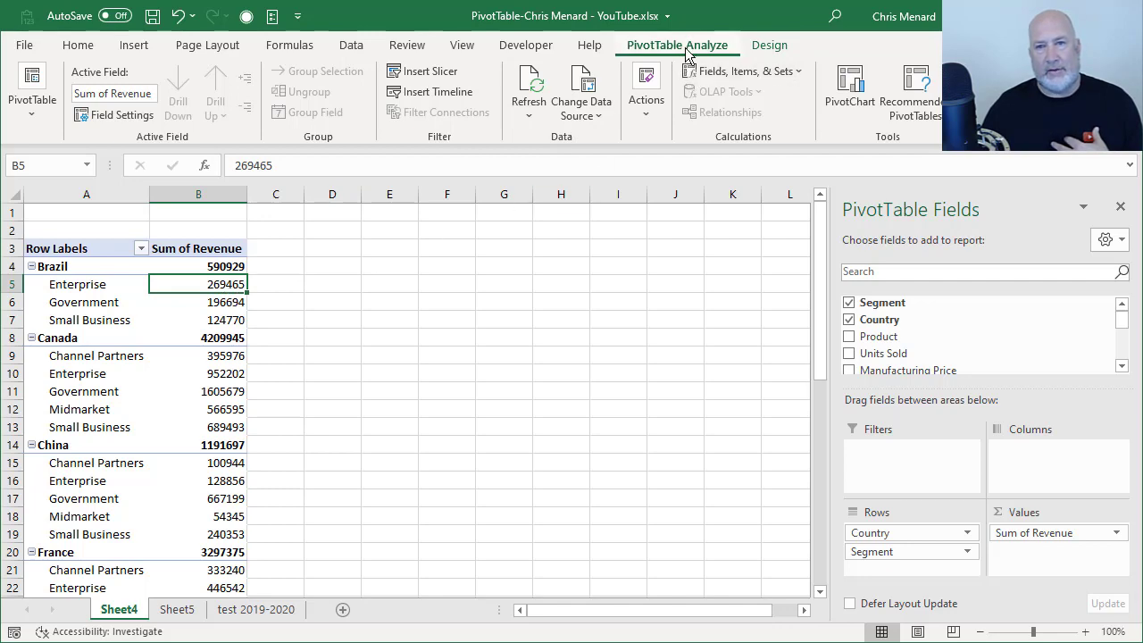
click(775, 48)
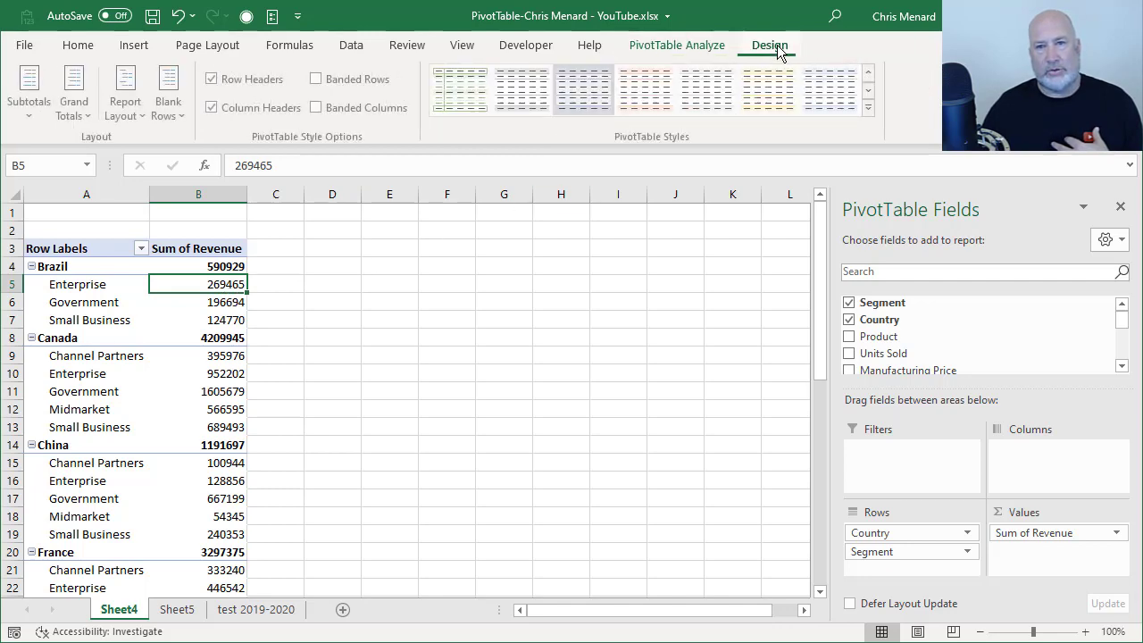
click(29, 111)
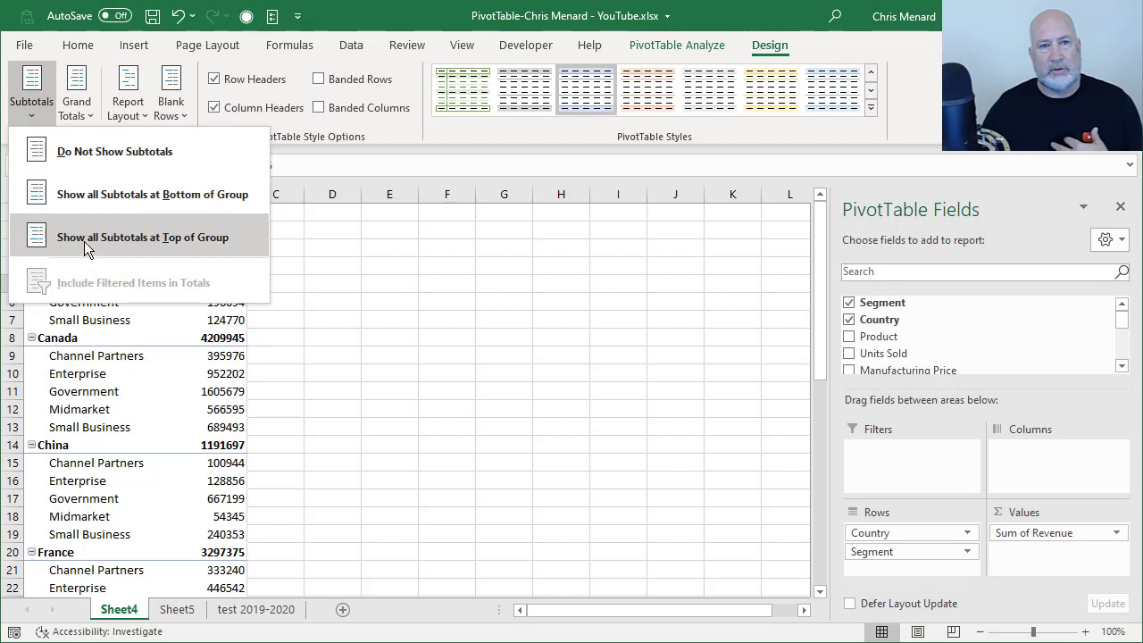
click(159, 204)
mouse_move(187, 338)
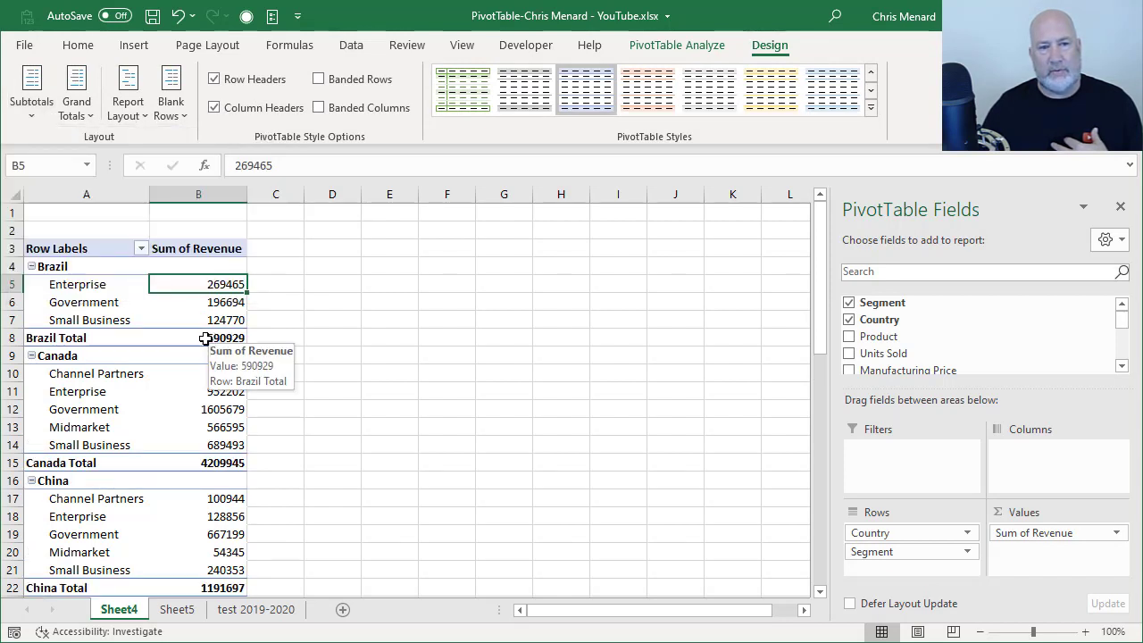
Change the report layout of the Sheet4 PivotTable to tabular form
click(127, 103)
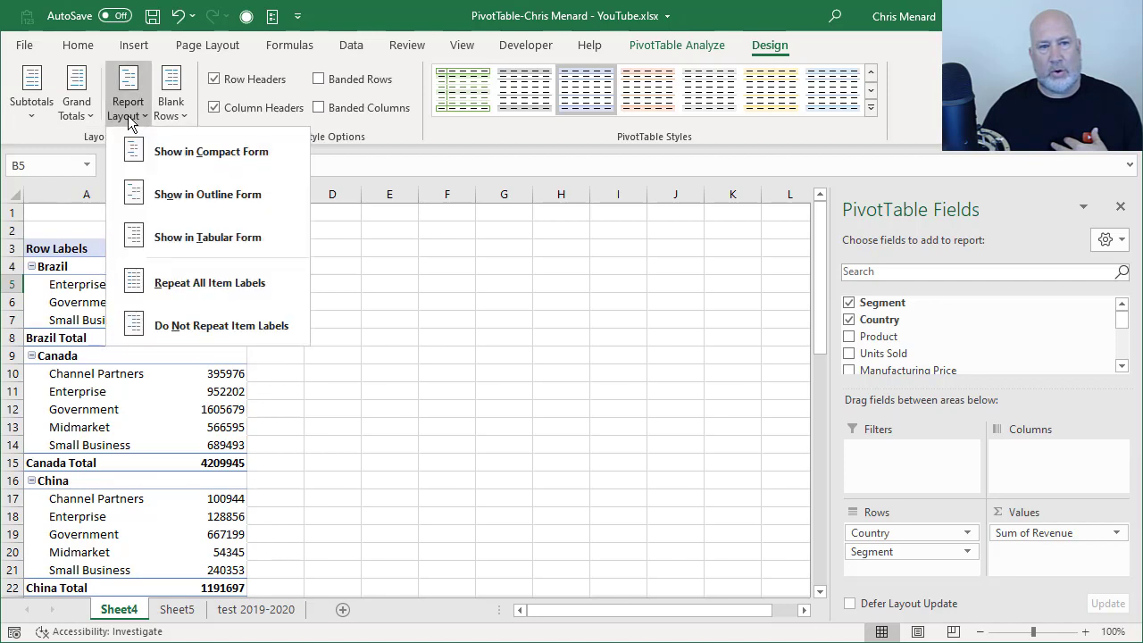
click(401, 182)
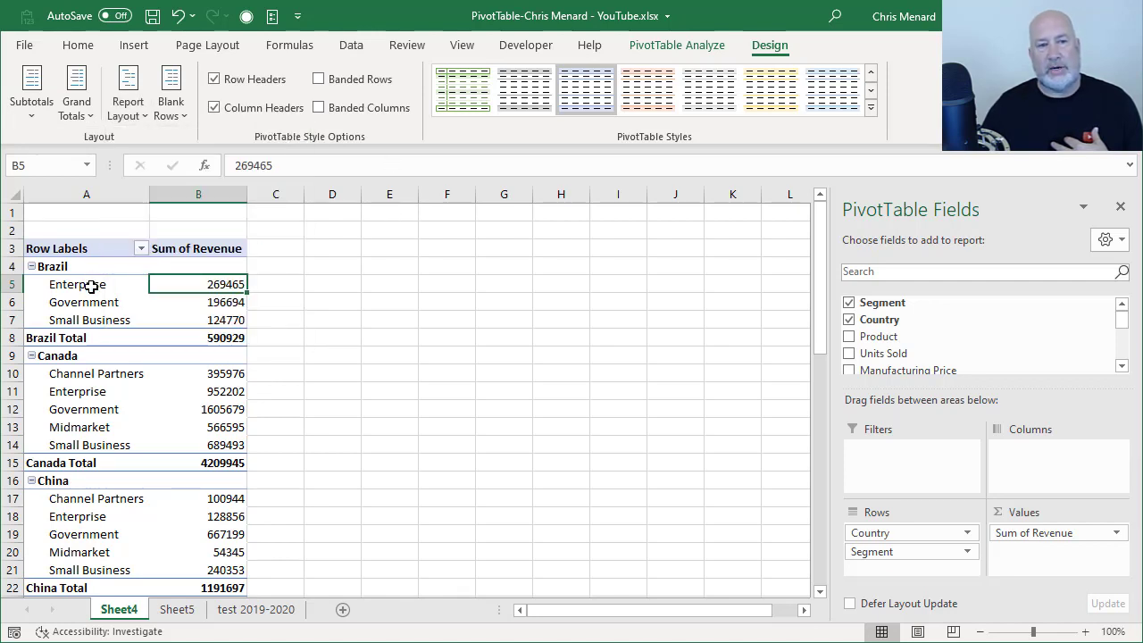
click(128, 98)
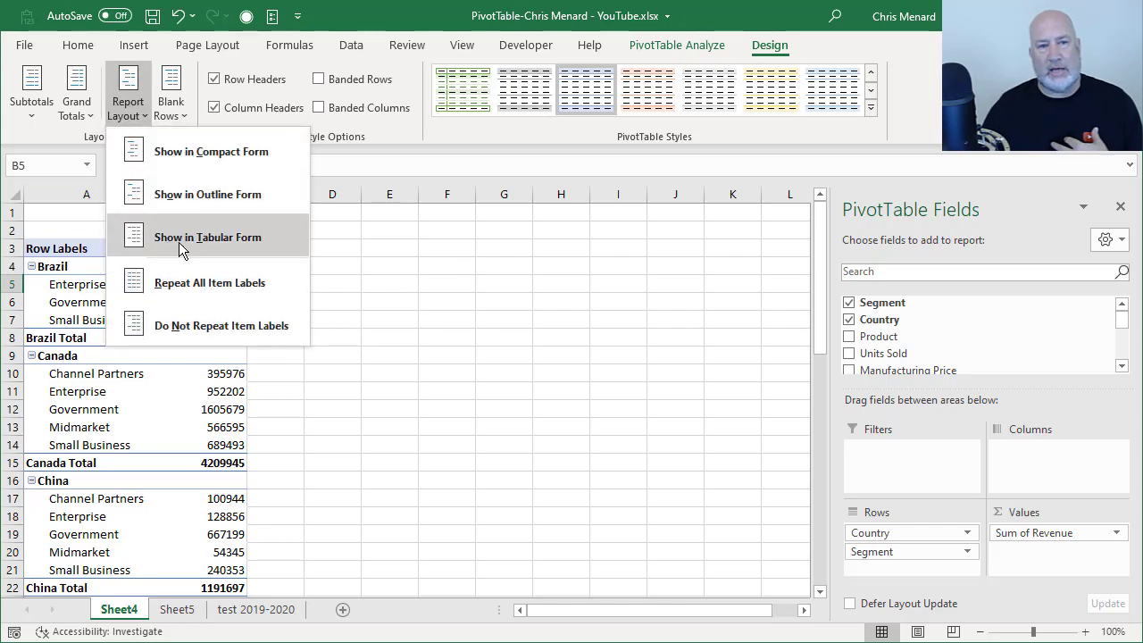
click(179, 235)
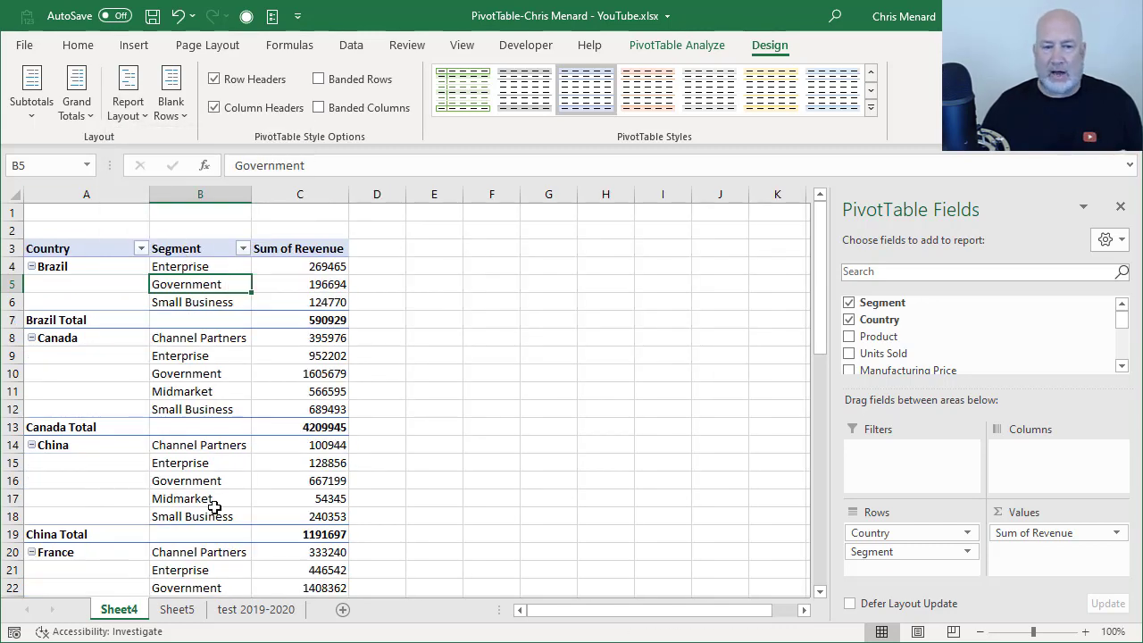
Add Segment to the rows and Product to the columns of the second PivotTable on Sheet5
click(176, 609)
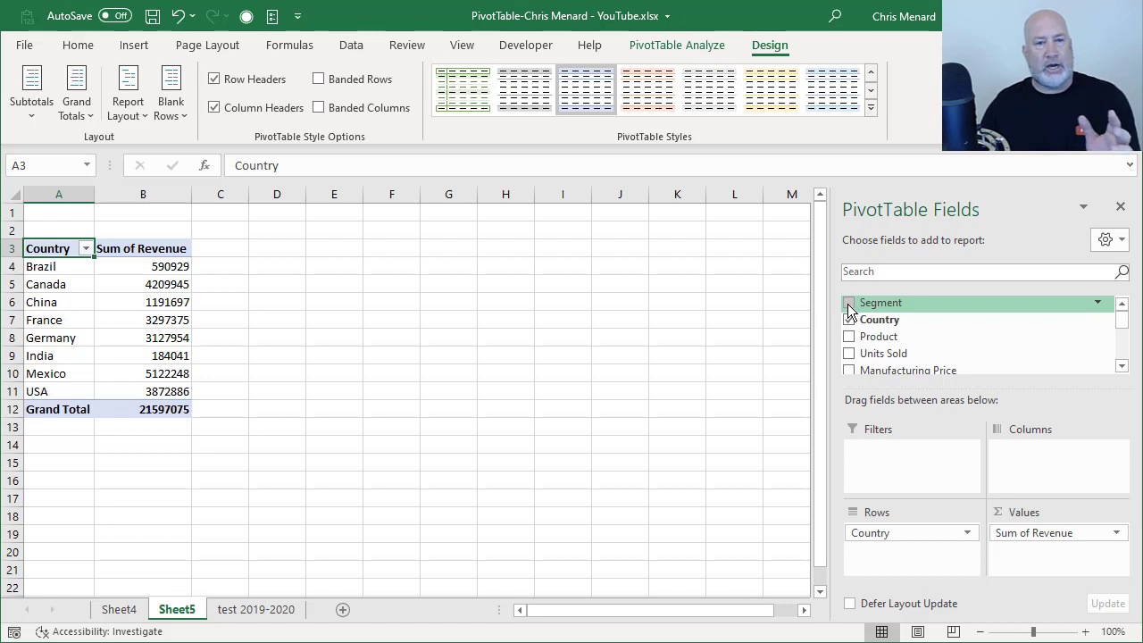
click(849, 303)
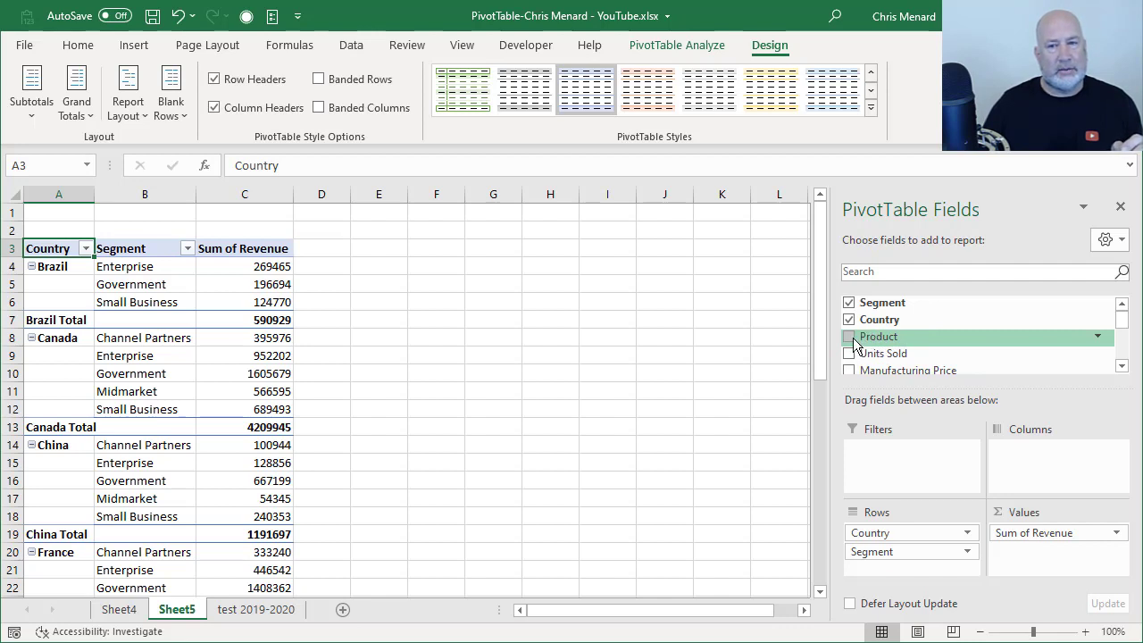
drag(855, 344, 1045, 462)
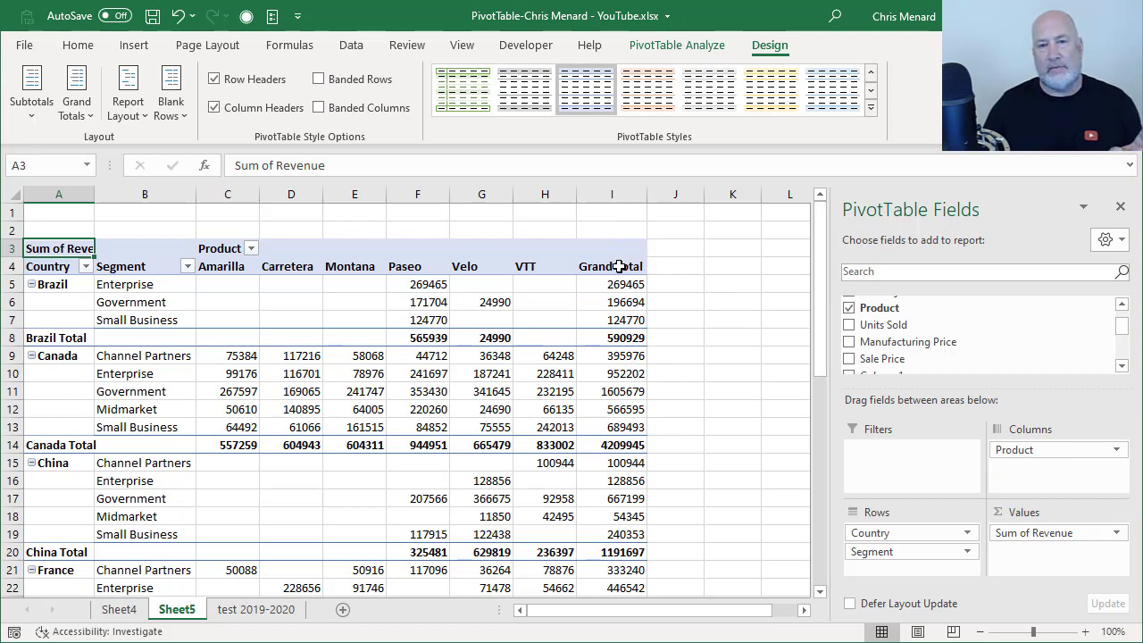
Review the grand totals of the Sheet5 PivotTable and turn them on for columns only
drag(825, 333, 821, 579)
scroll(339, 557, down, 5)
scroll(340, 554, down, 1)
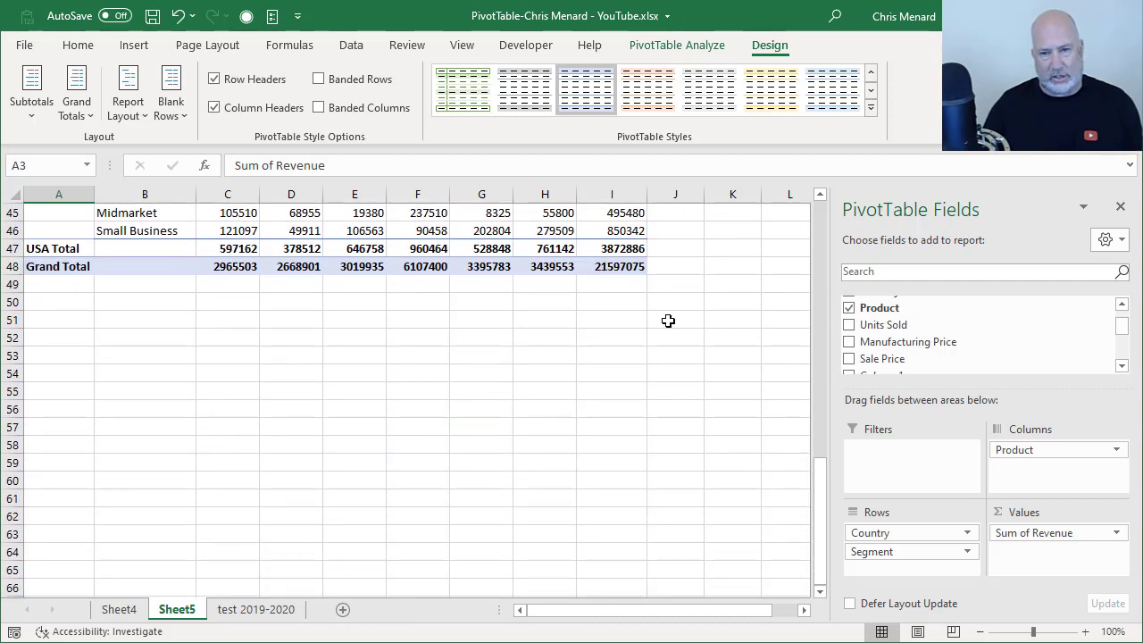
drag(826, 507, 835, 253)
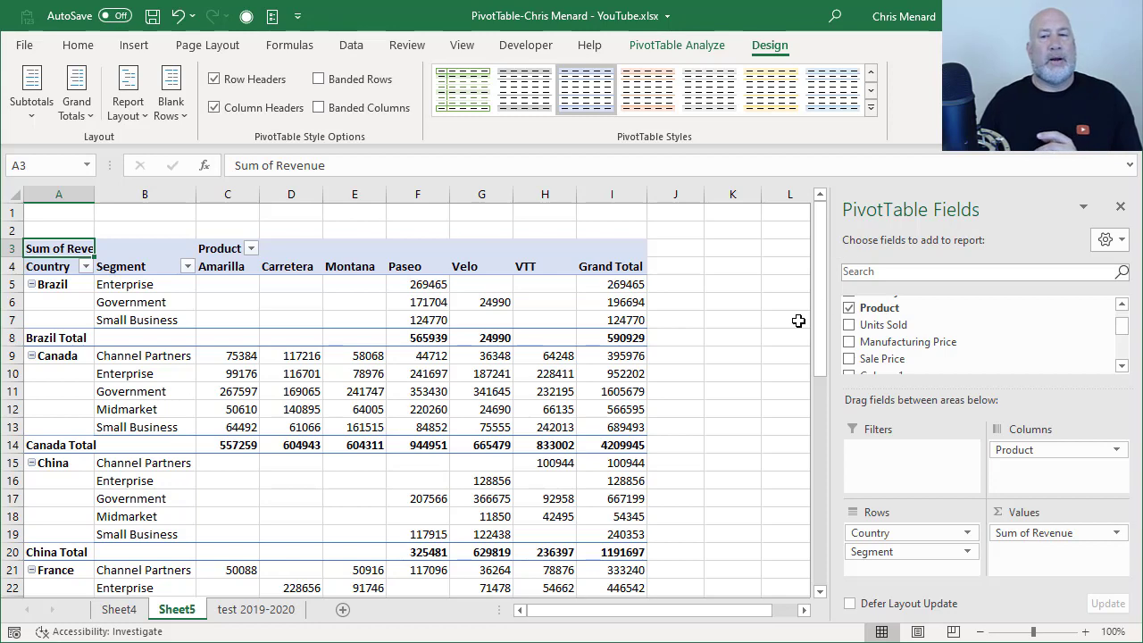
mouse_move(818, 332)
mouse_down()
mouse_move(824, 427)
mouse_move(819, 326)
mouse_up()
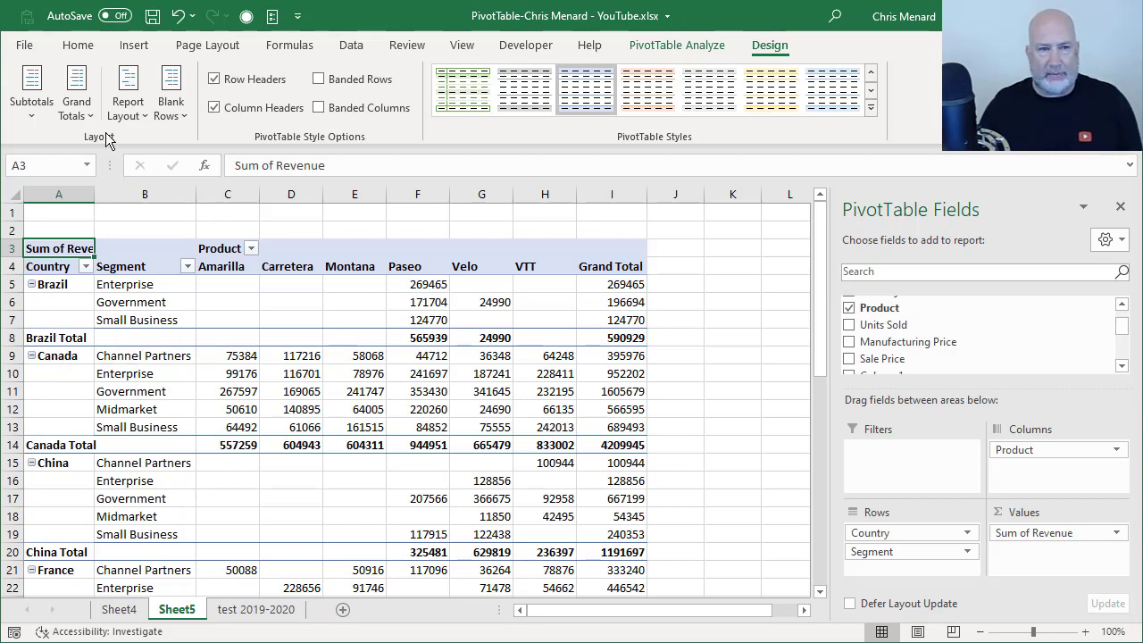
click(84, 117)
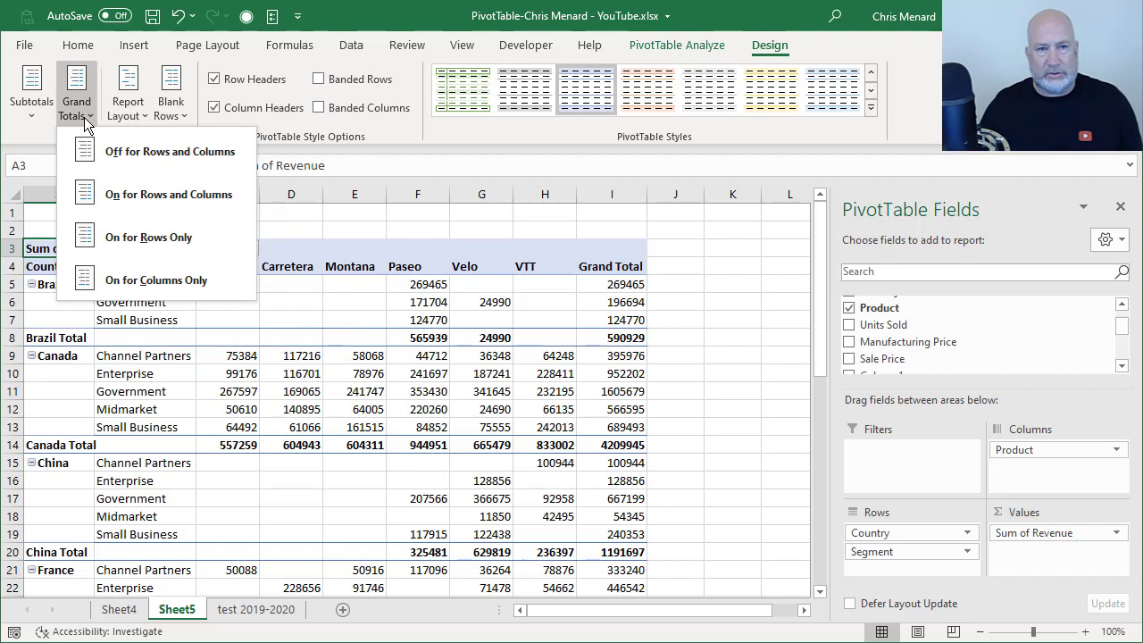
click(154, 280)
click(155, 284)
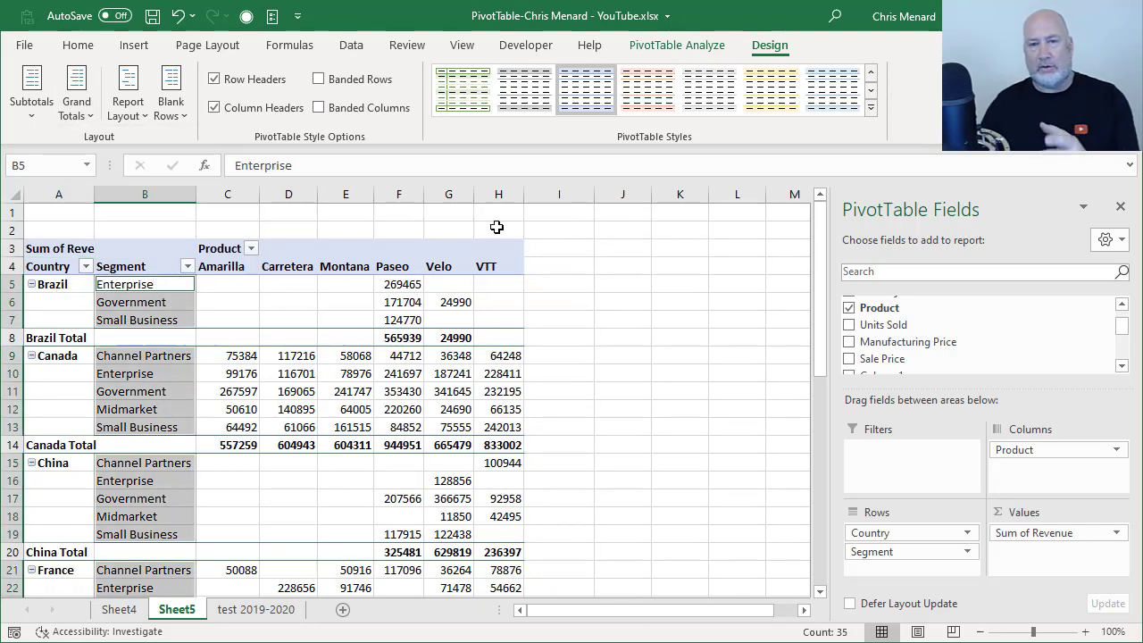
scroll(525, 258, down, 12)
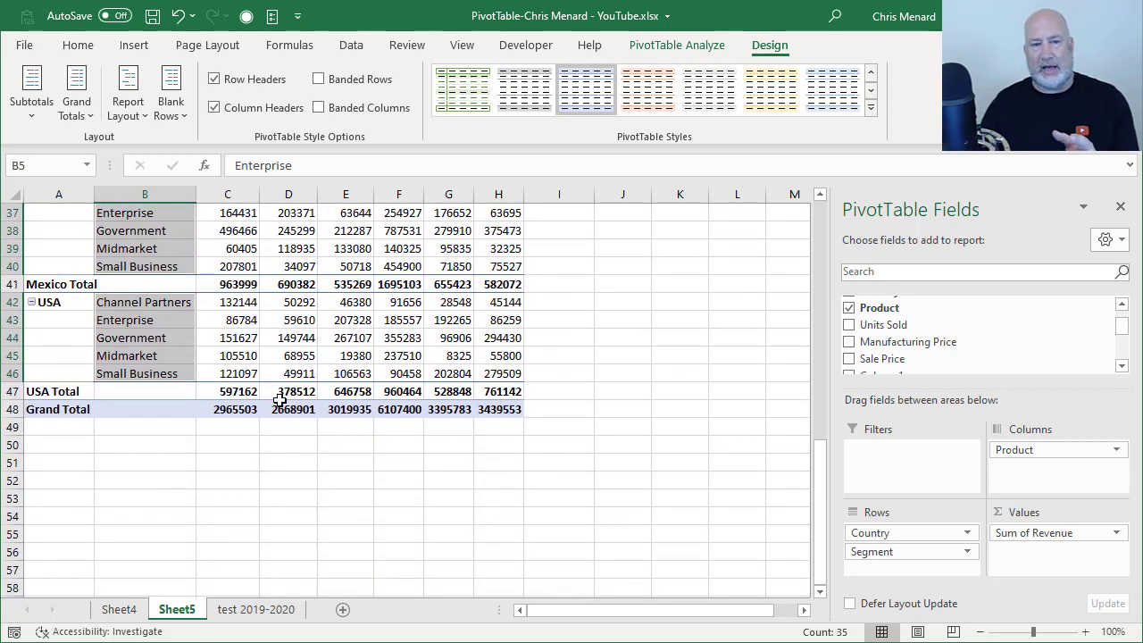
scroll(289, 400, up, 12)
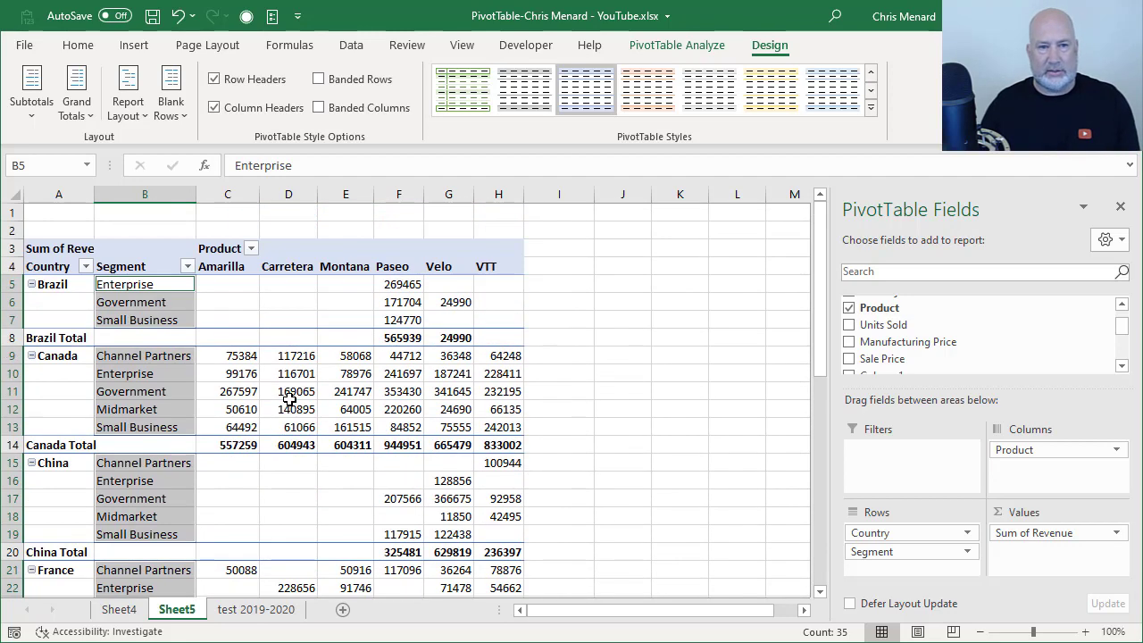
Insert a blank line after each item in the Sheet5 PivotTable
click(107, 320)
click(176, 121)
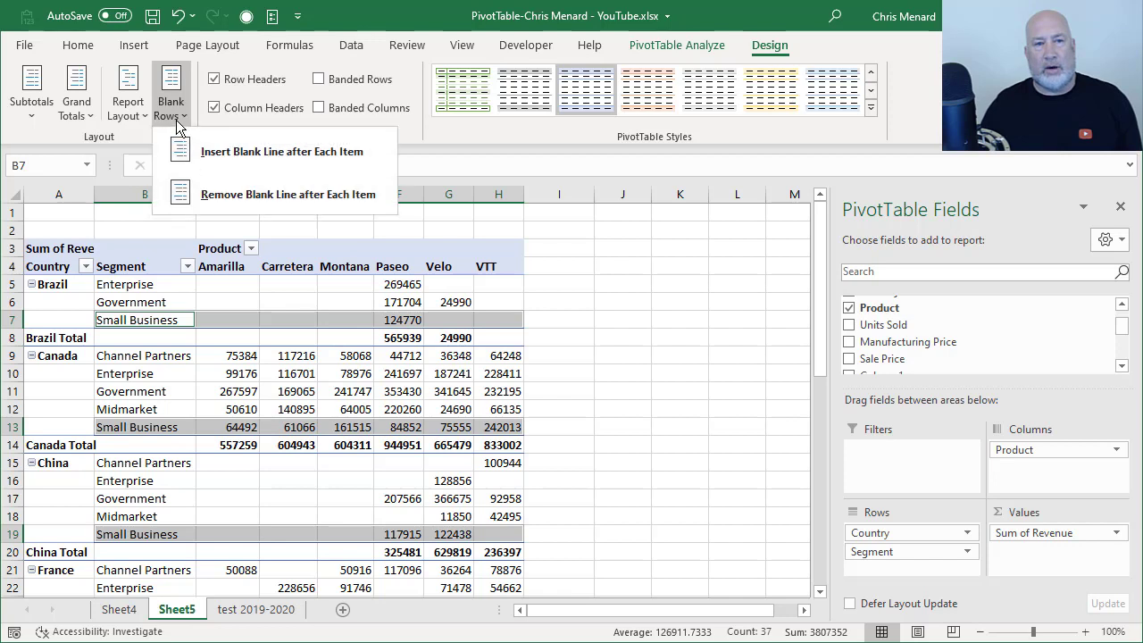
click(298, 158)
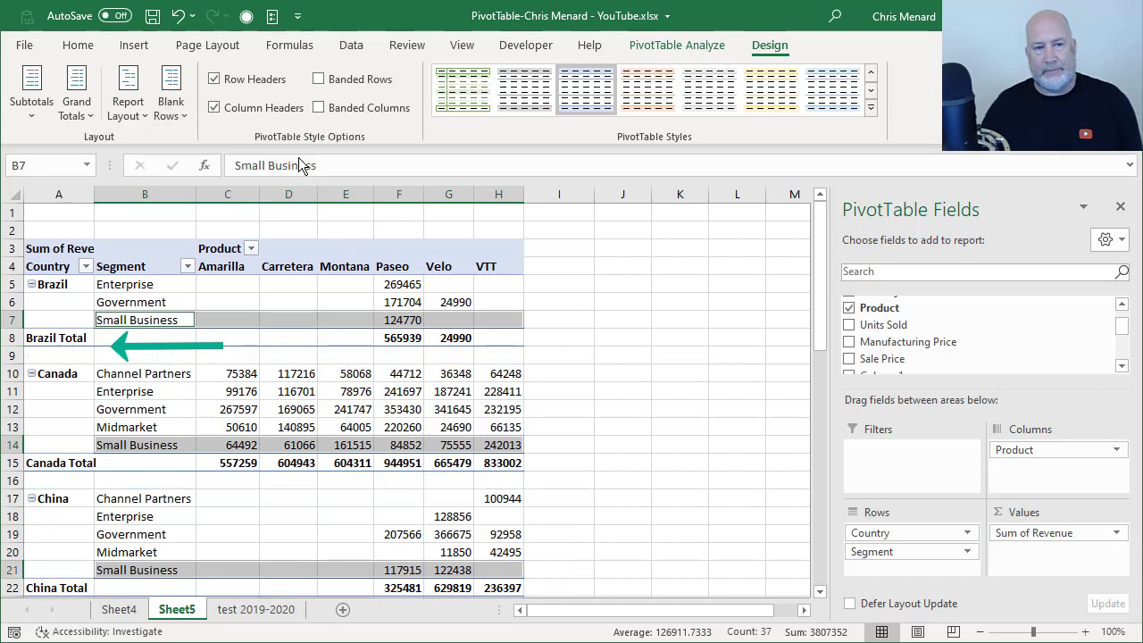
click(267, 290)
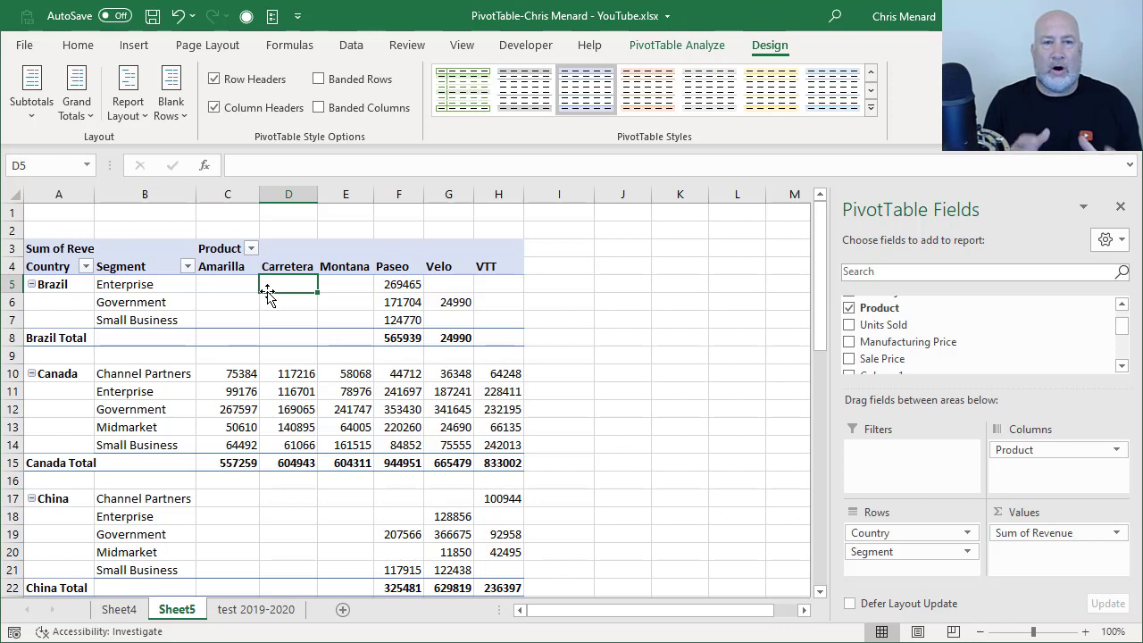
Open the default PivotTable layout settings in the Excel options and review the available Grand Totals choices
click(28, 45)
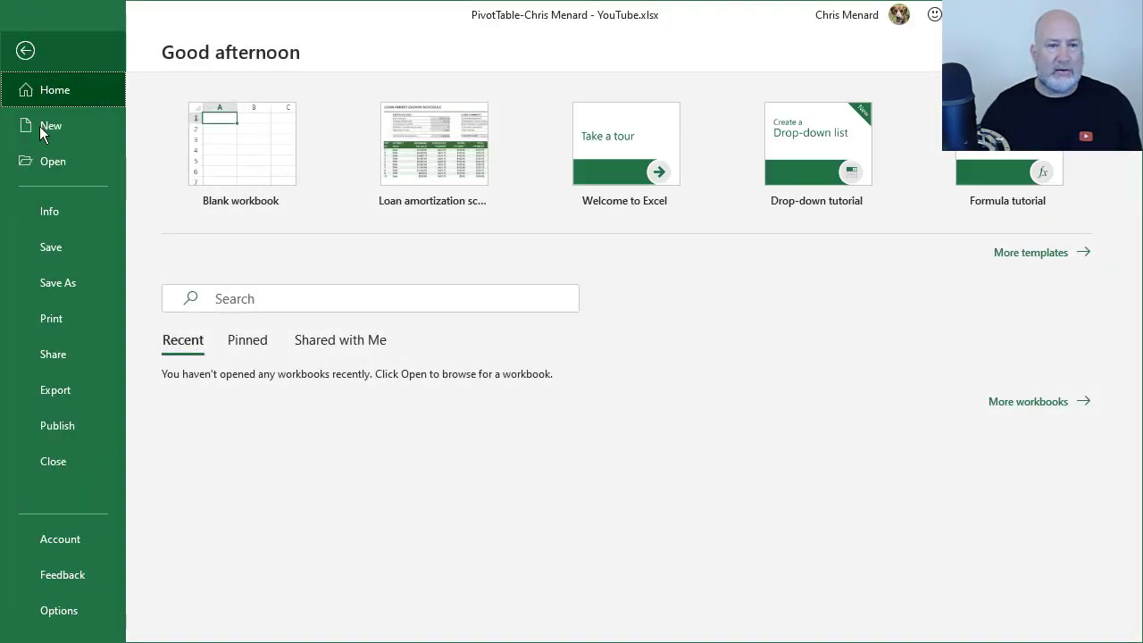
click(78, 615)
click(247, 118)
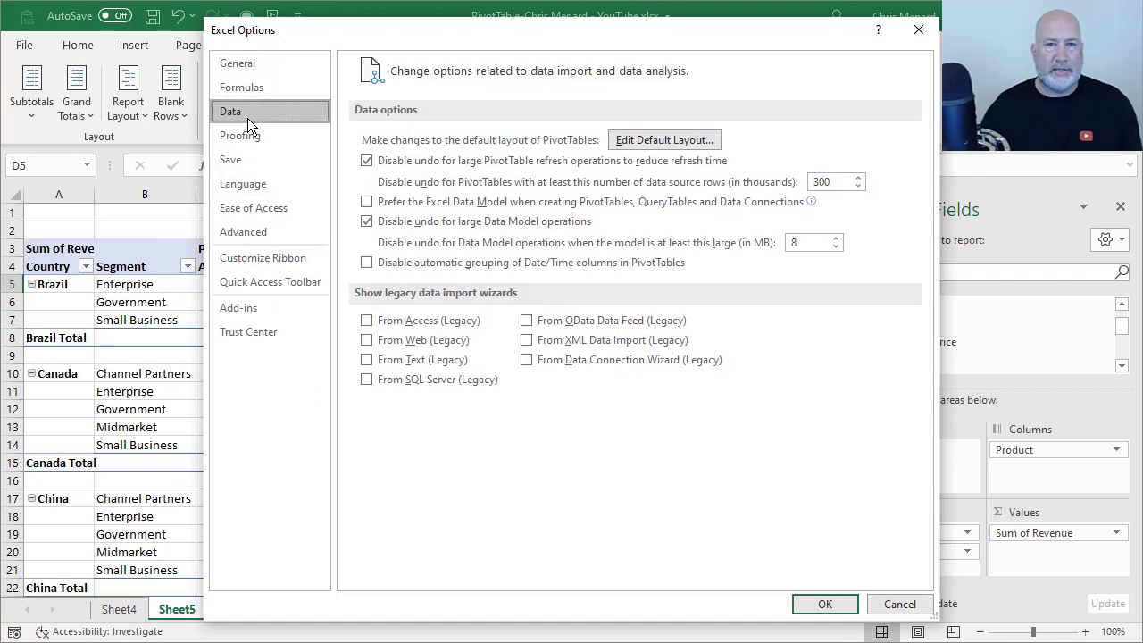
click(658, 141)
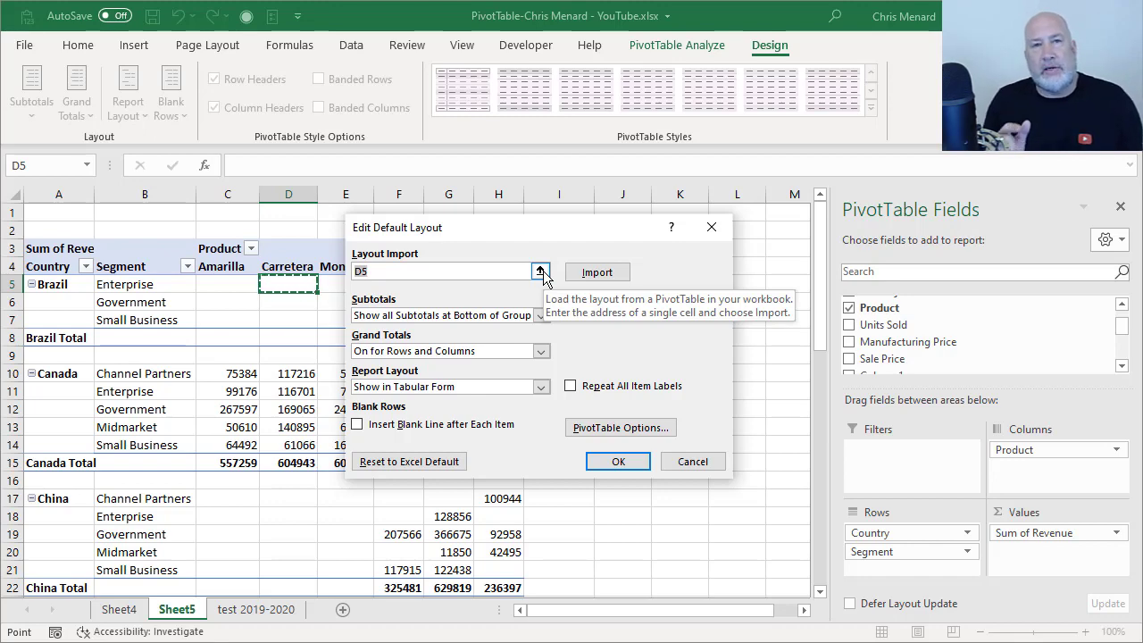
scroll(470, 320, down, 3)
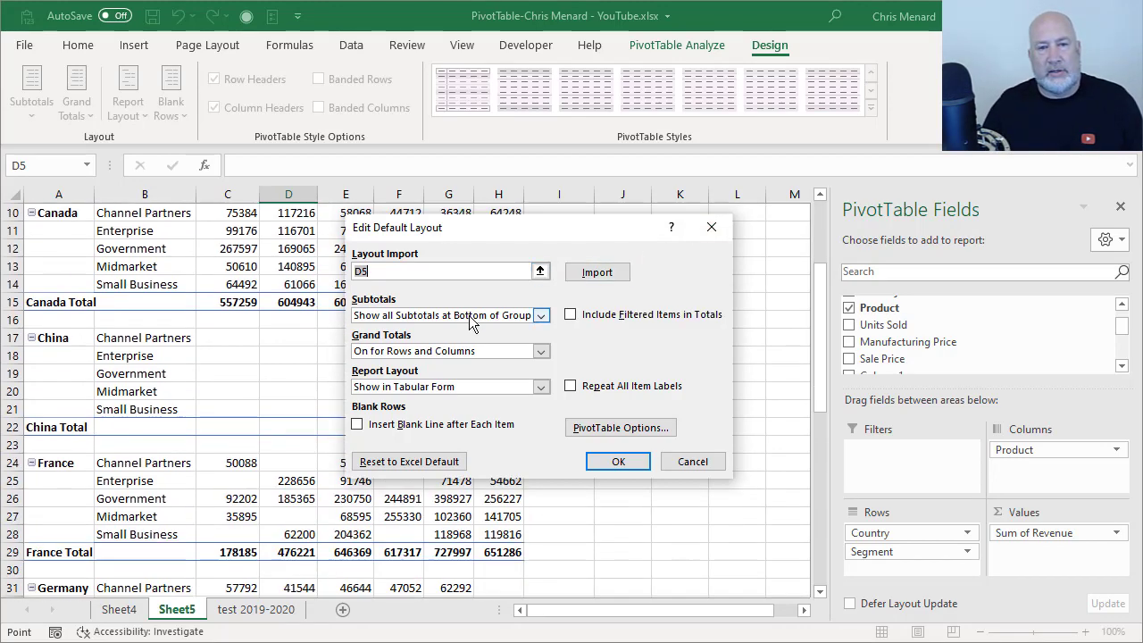
scroll(504, 338, up, 3)
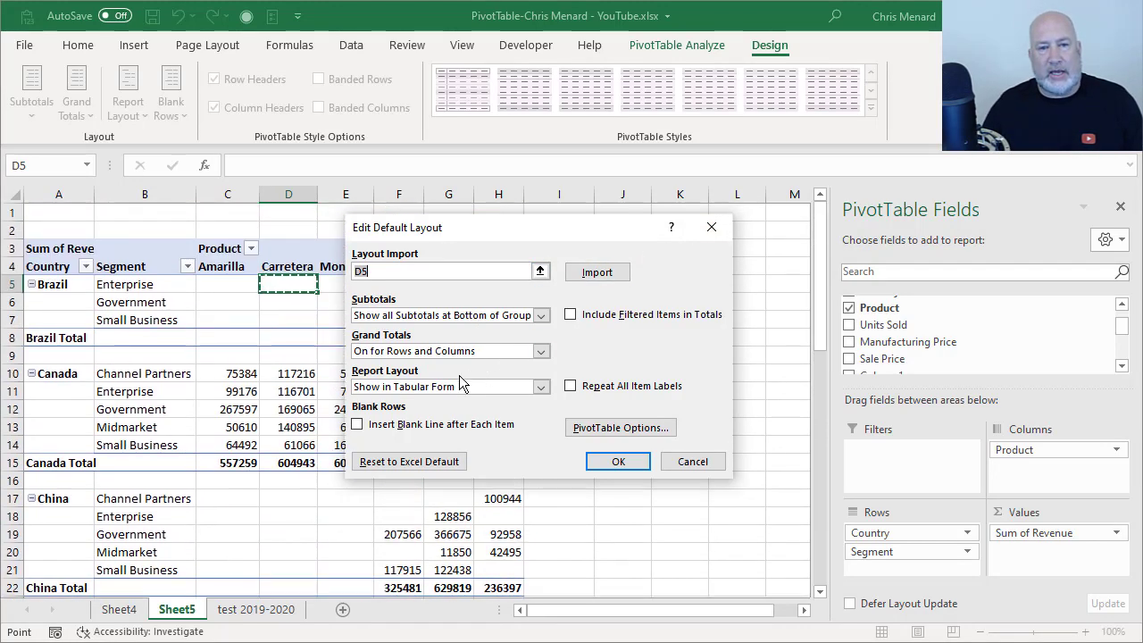
click(543, 352)
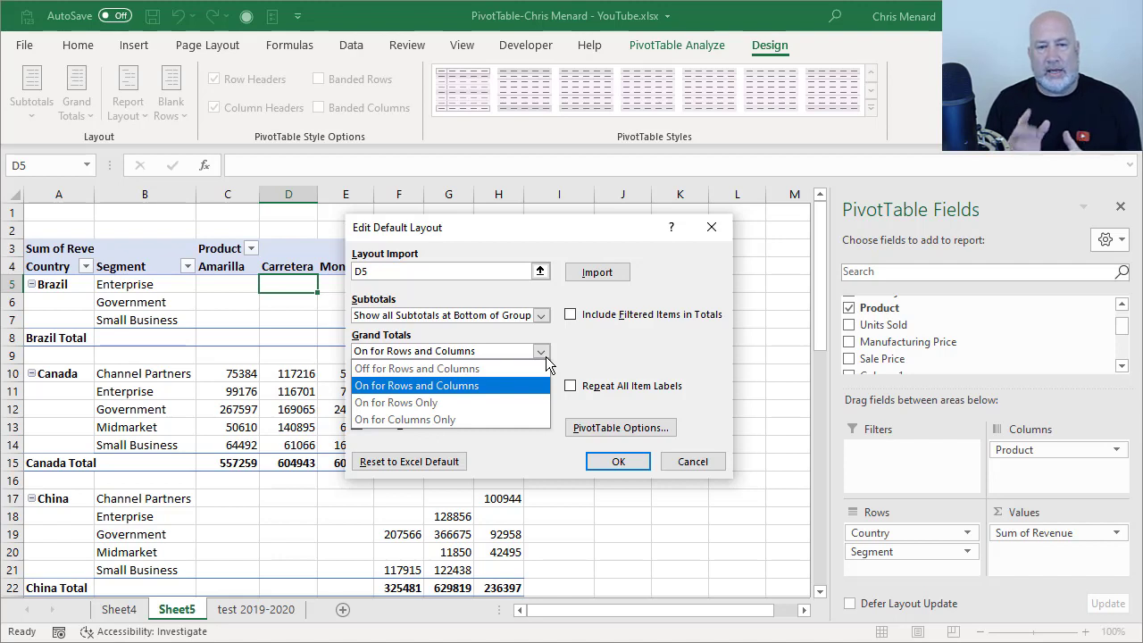
click(546, 356)
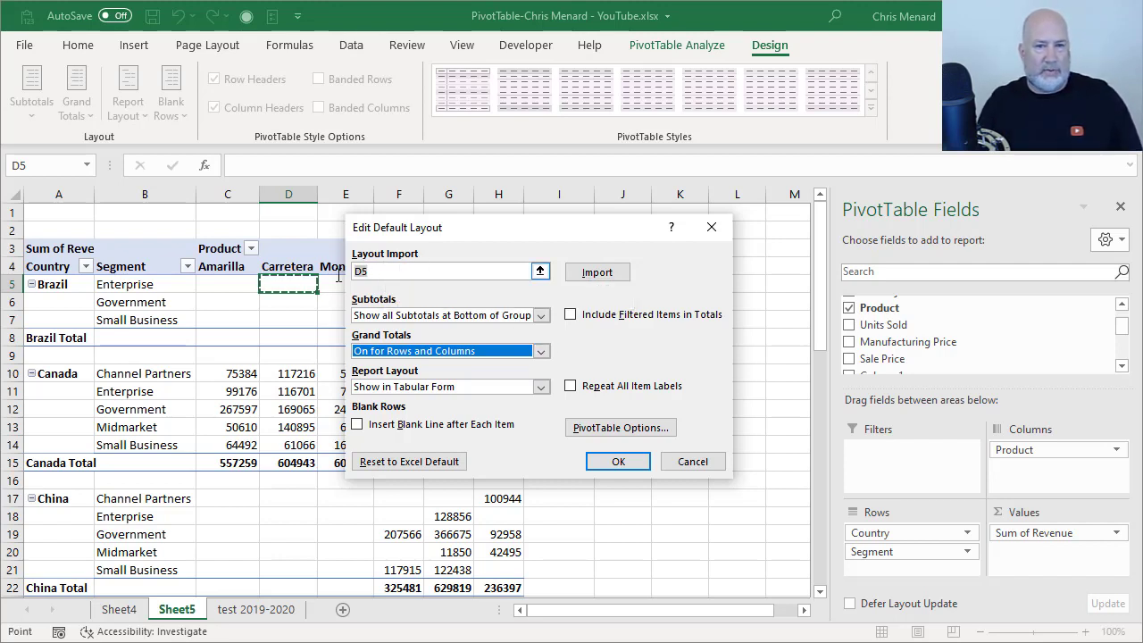
Import the default layout from the Sheet5 PivotTable using cell A4, and save the Excel options
click(401, 272)
key(BackSpace)
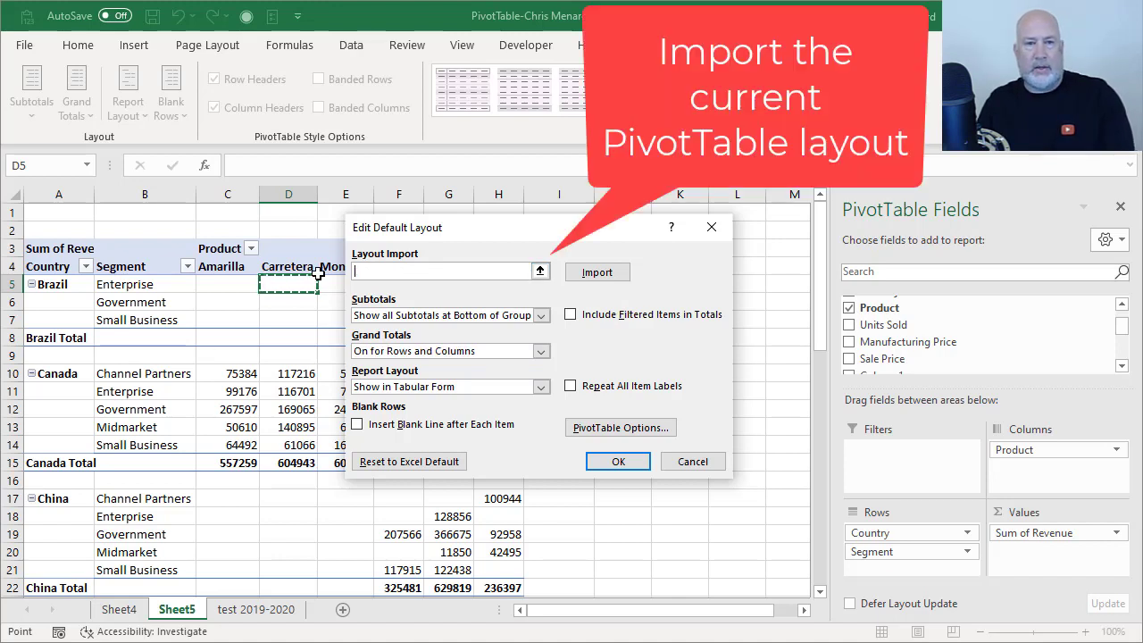
click(51, 270)
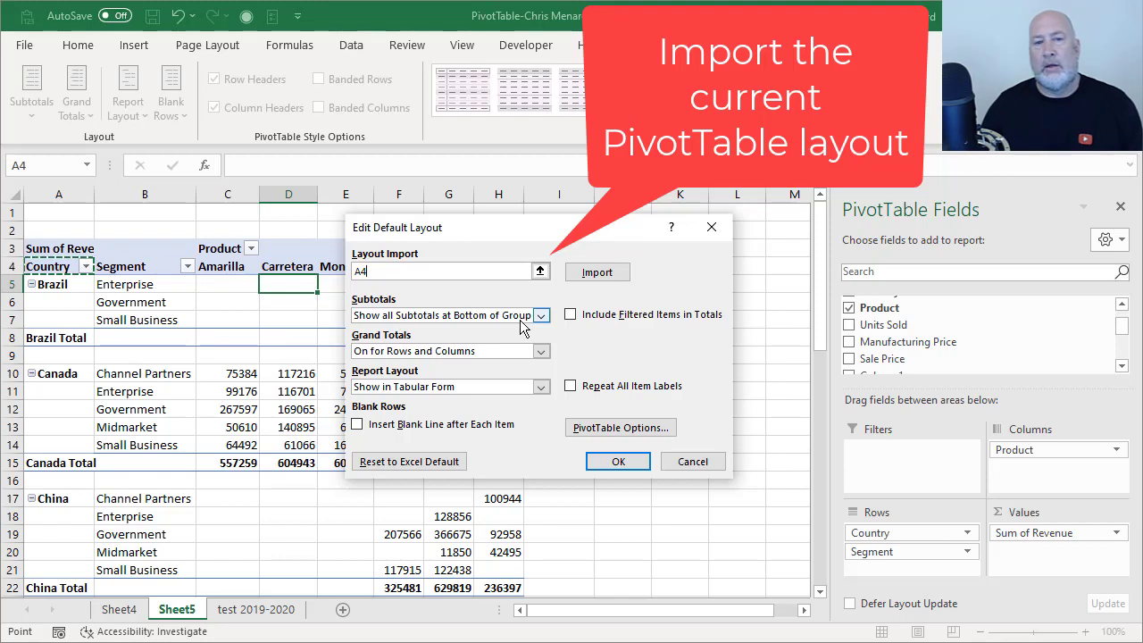
click(596, 273)
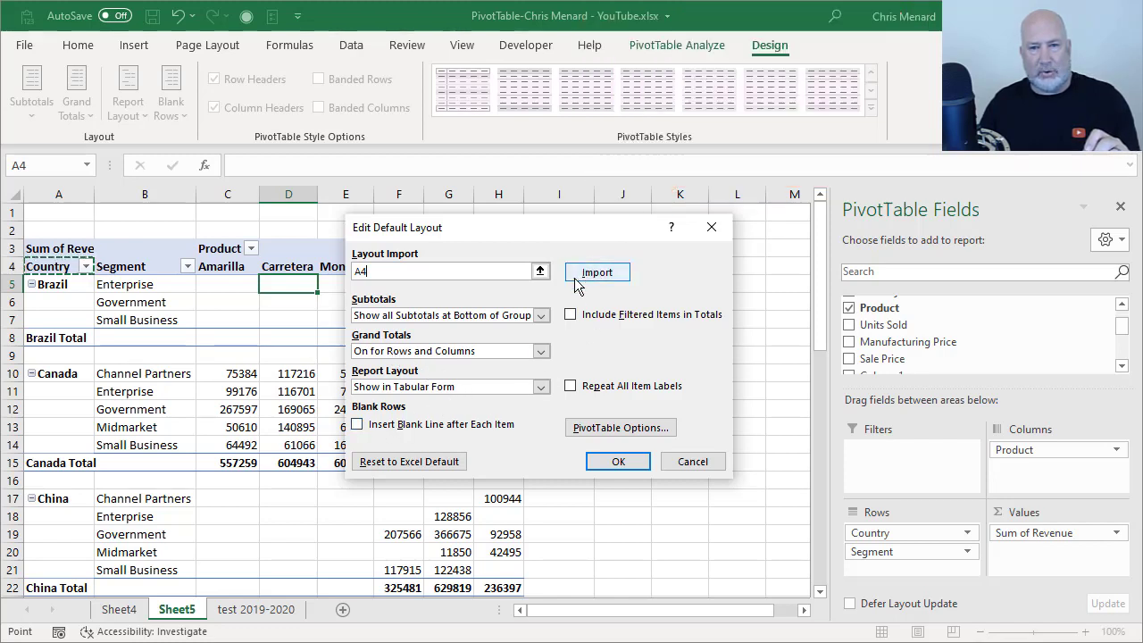
click(607, 279)
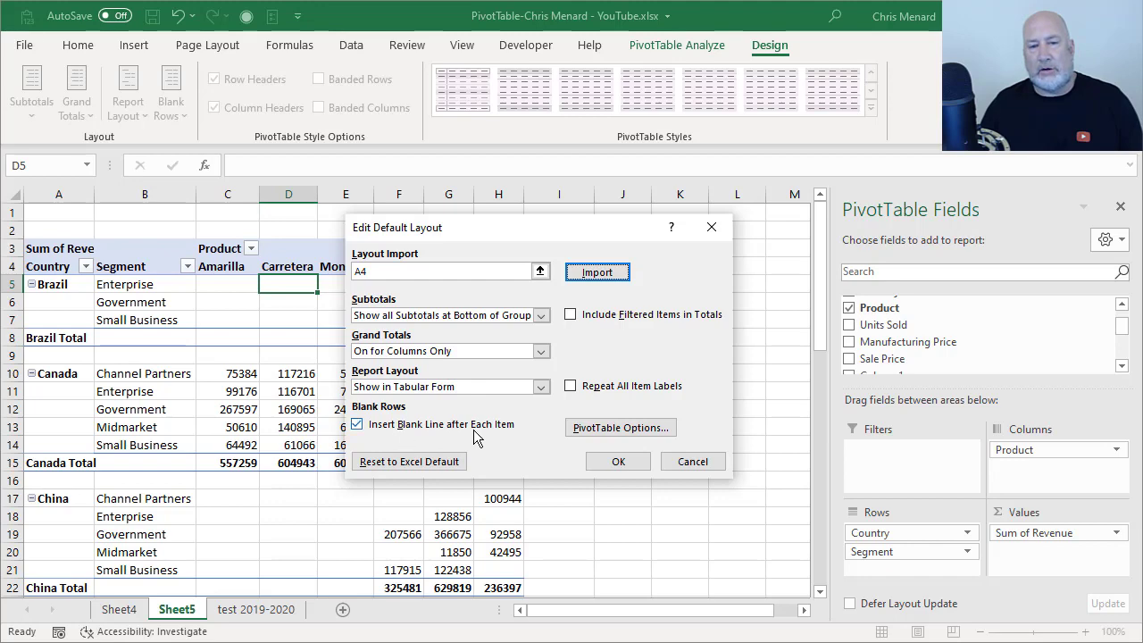
click(618, 462)
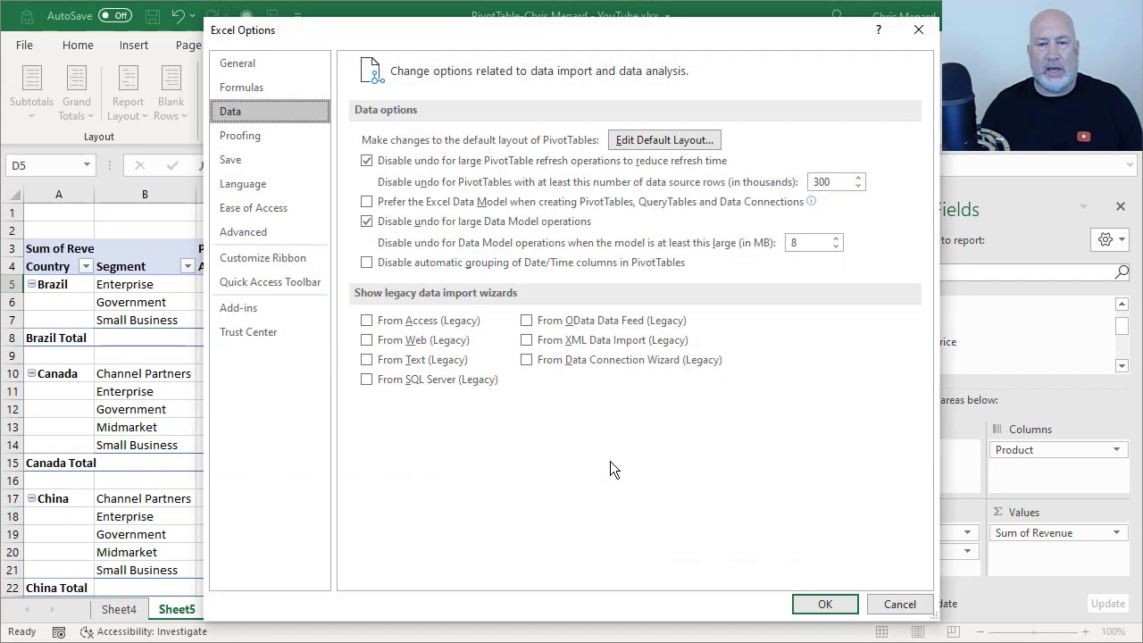
click(823, 604)
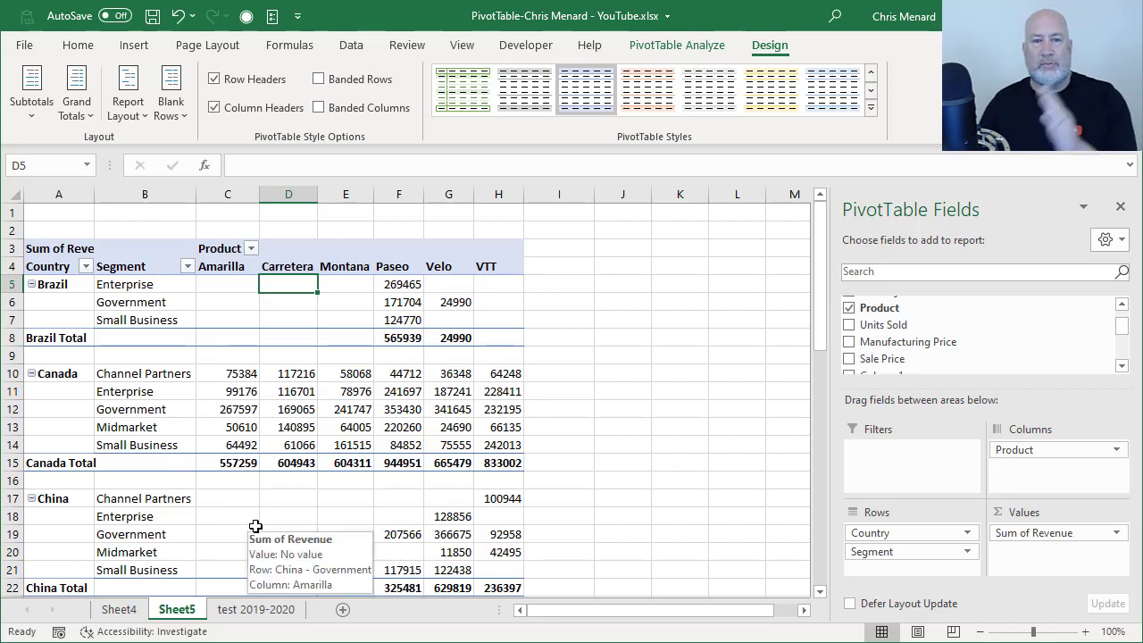
Create a PivotTable on a new worksheet from the Data1 table on the test 2019-2020 sheet
click(255, 609)
click(272, 319)
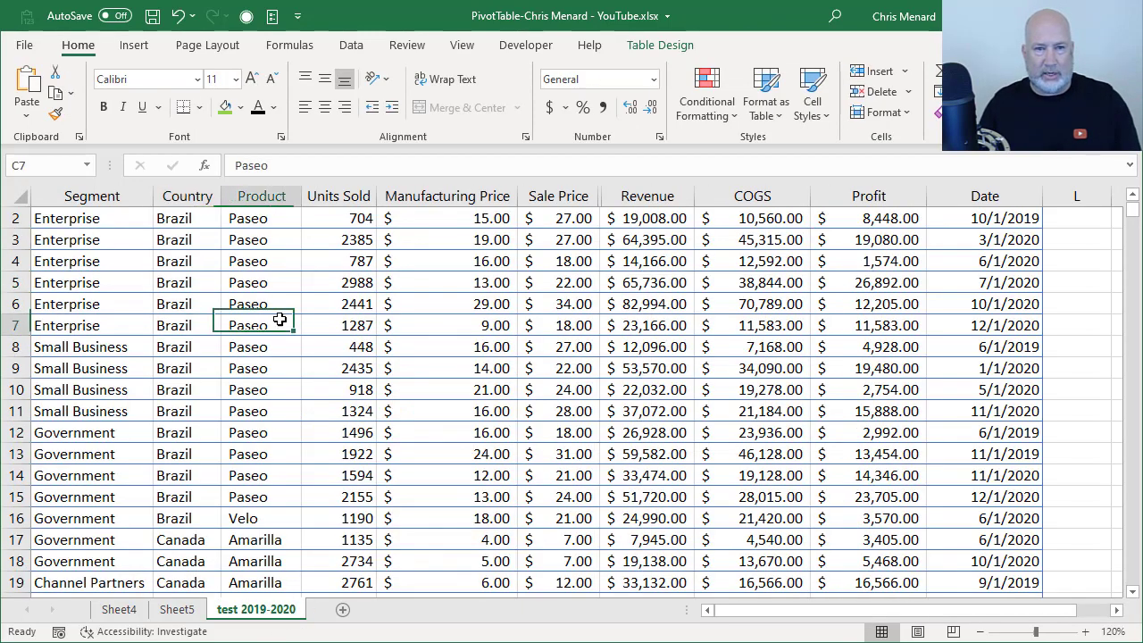
click(139, 45)
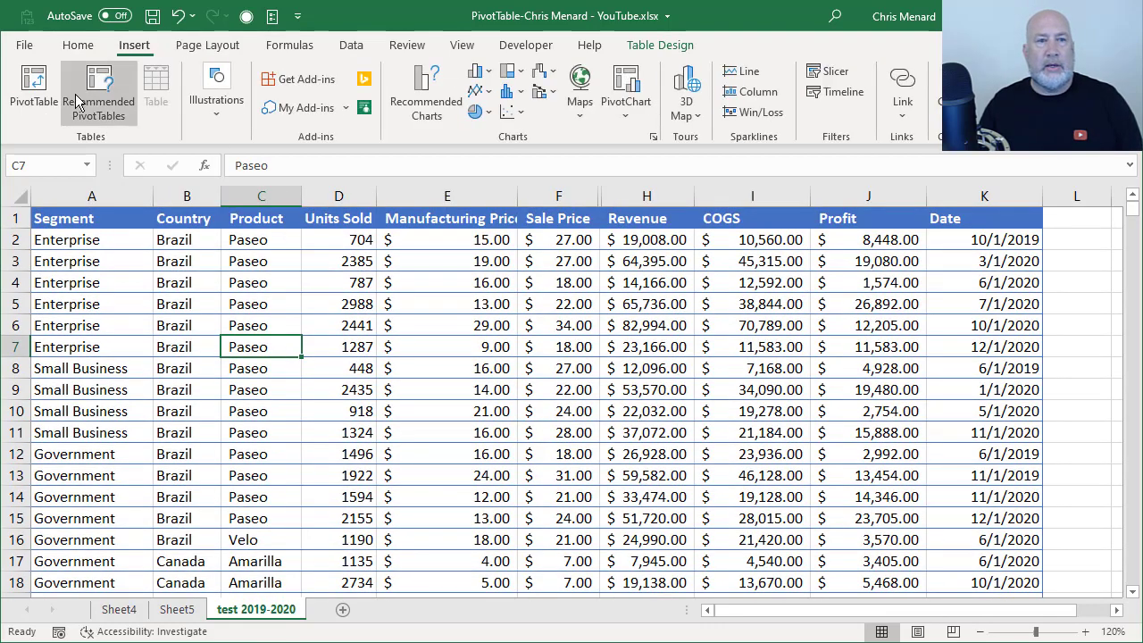
click(39, 103)
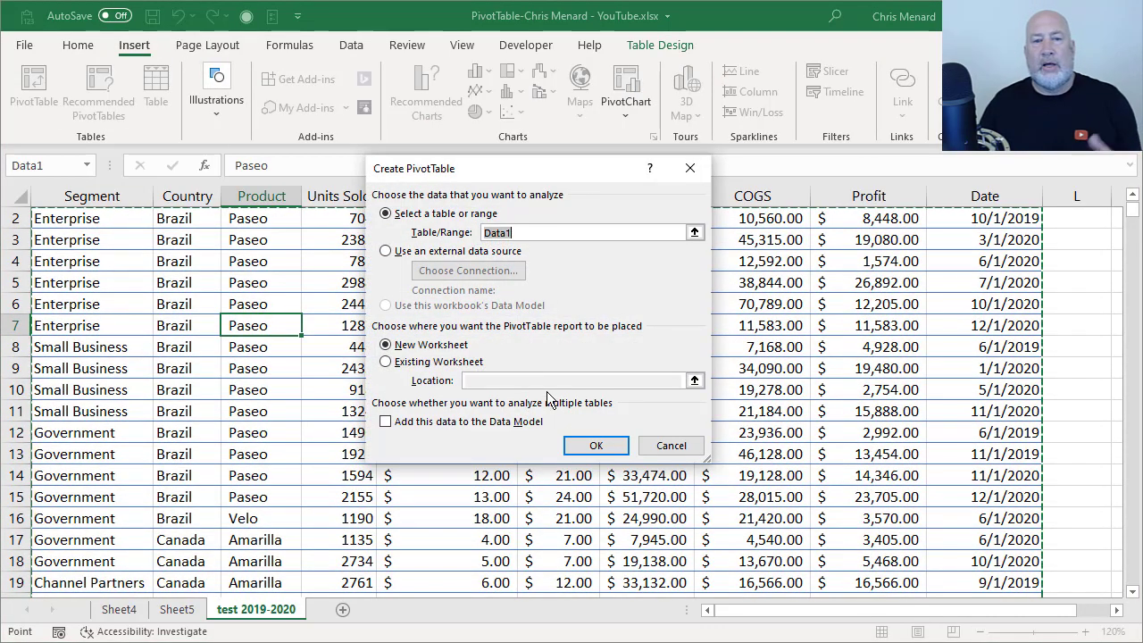
click(597, 446)
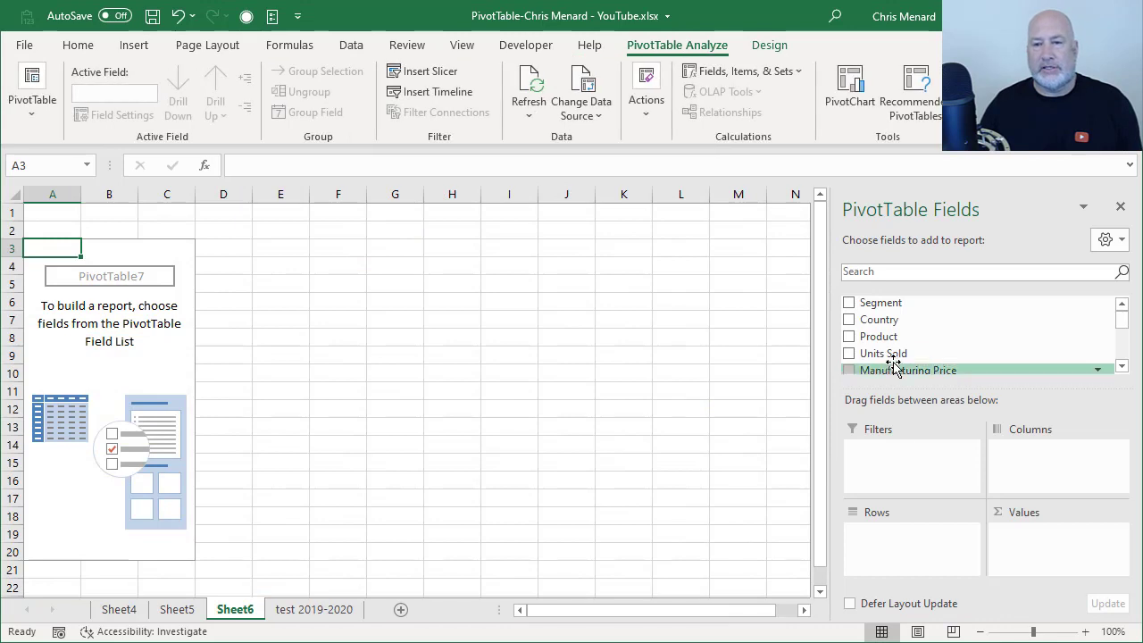
Add Country to the rows and Revenue to the values of the new PivotTable
click(848, 321)
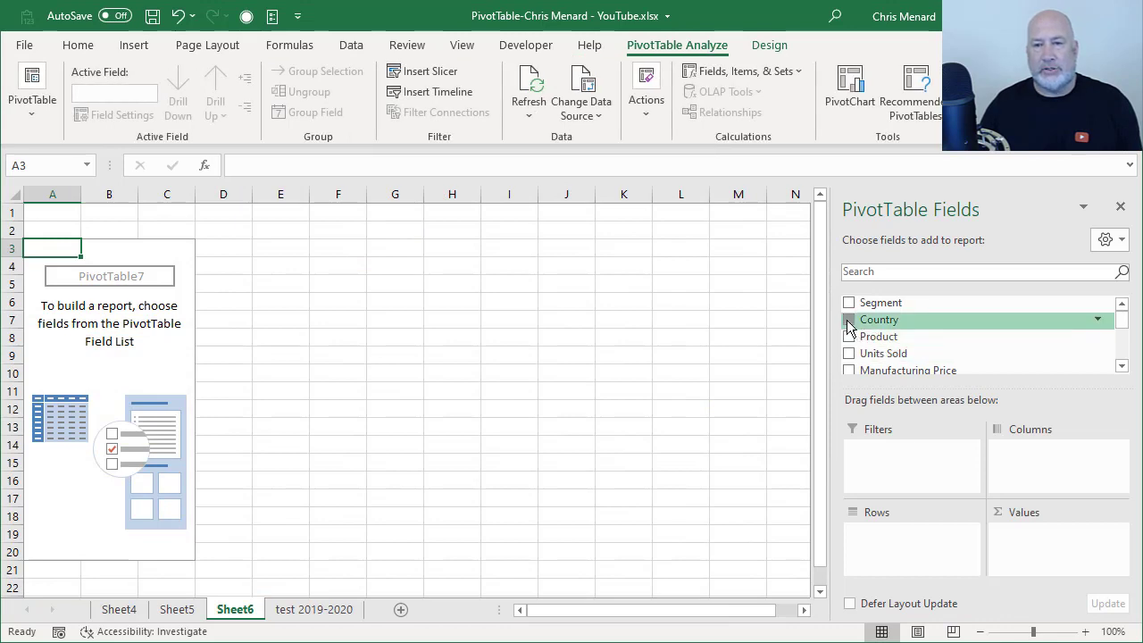
click(1121, 367)
click(1121, 368)
click(1122, 368)
click(1122, 368)
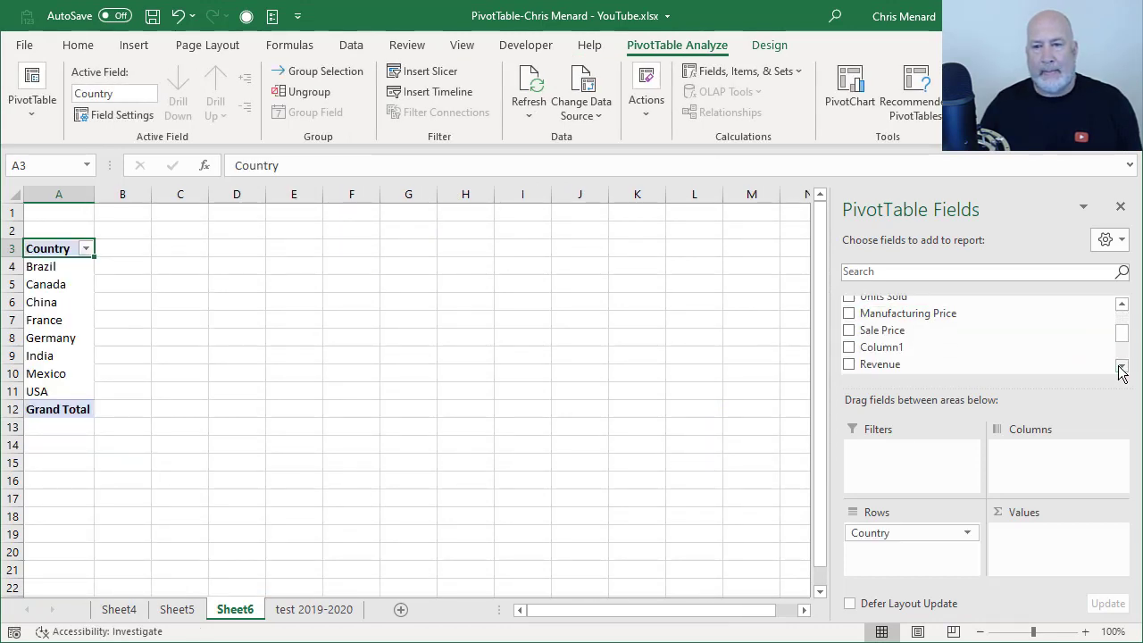
click(1122, 368)
click(849, 349)
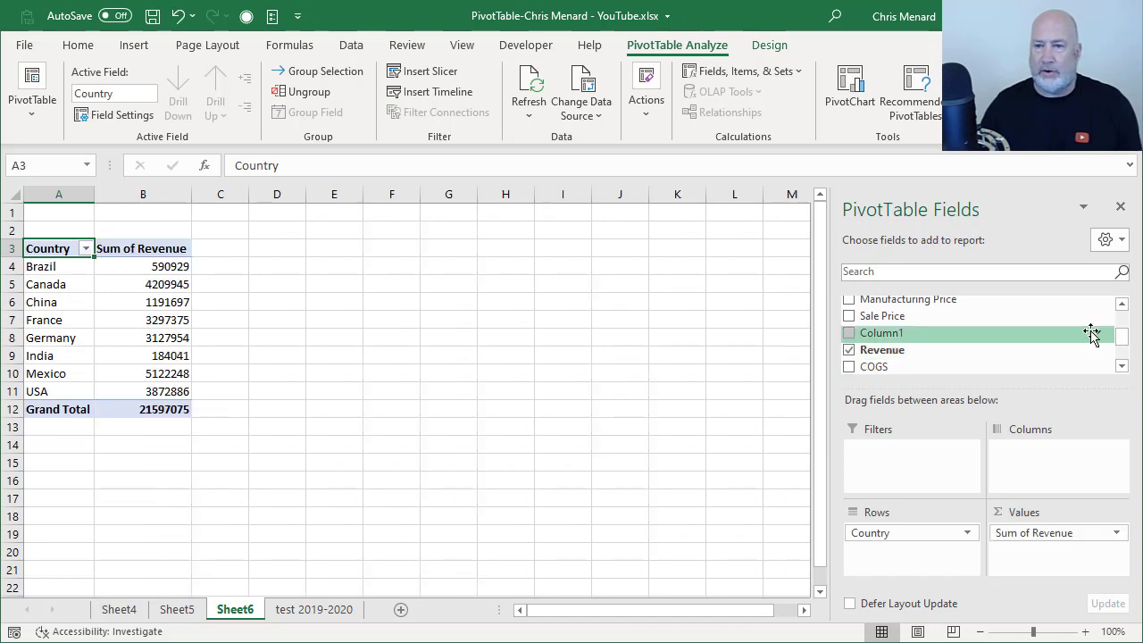
Place the Segment field in the columns and the Product field in the rows below Country
drag(1121, 338, 1121, 306)
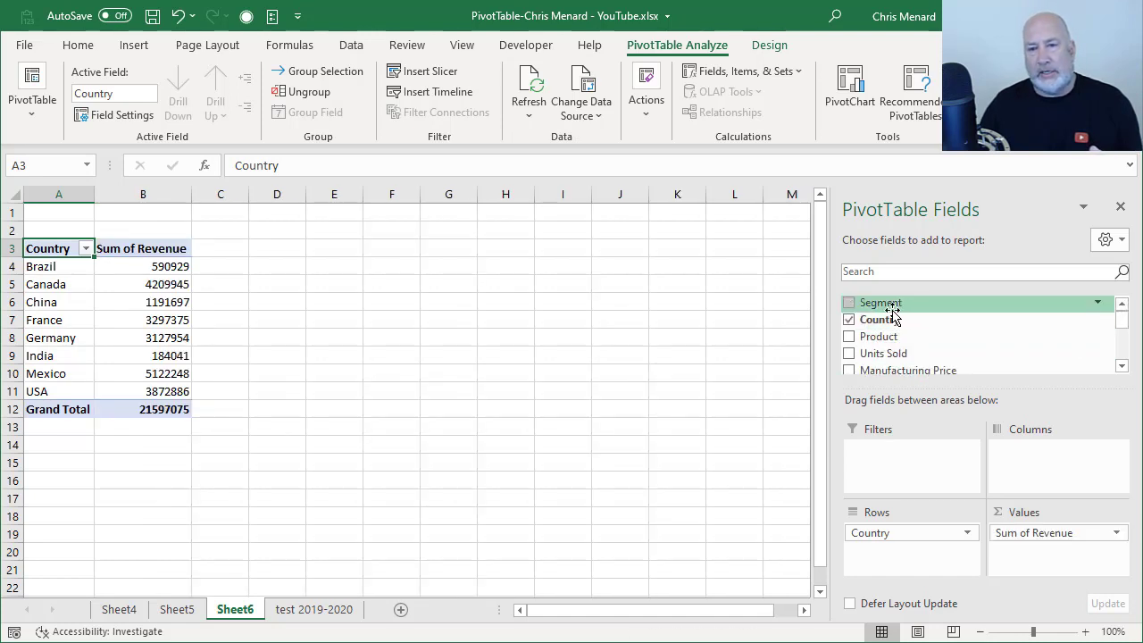
drag(904, 308, 1036, 471)
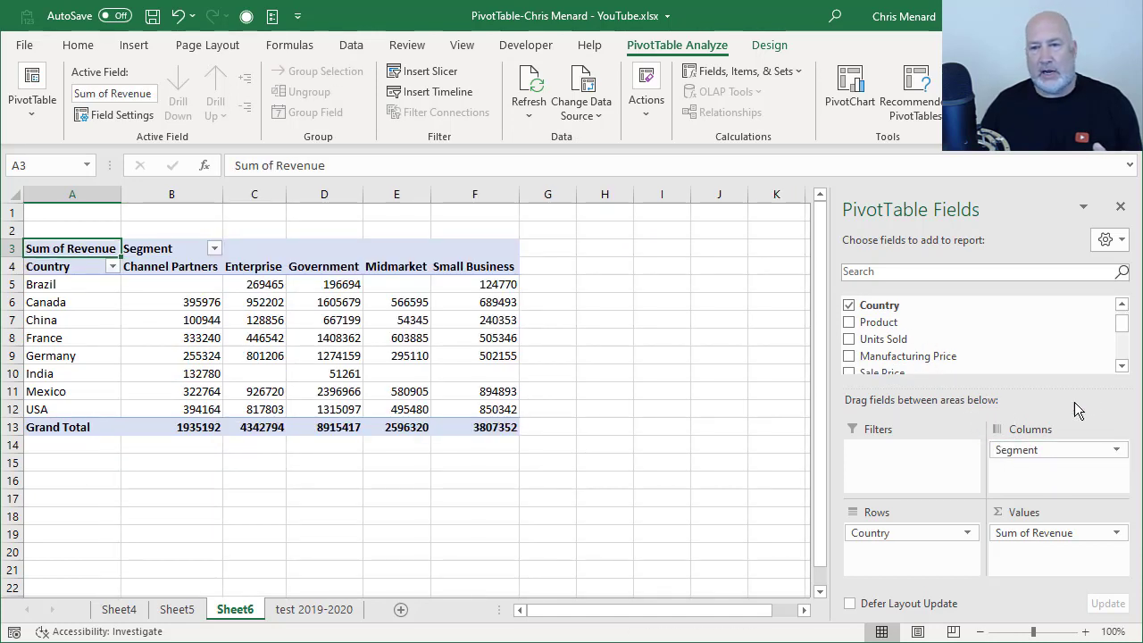
click(1122, 367)
click(1122, 367)
click(1121, 366)
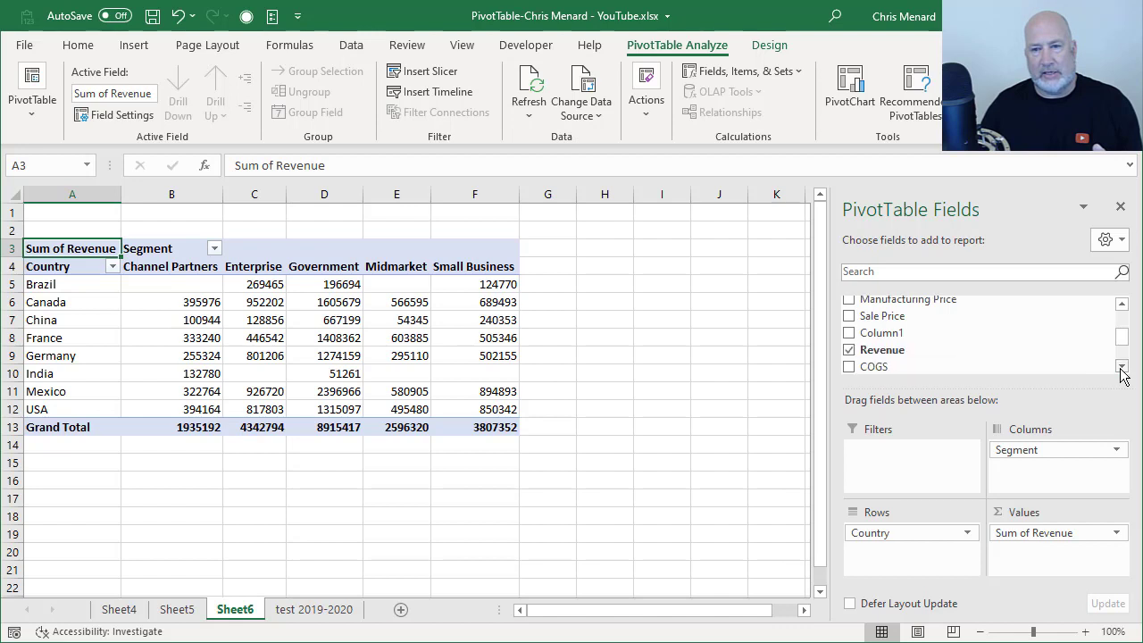
click(1122, 366)
click(1121, 366)
click(1122, 366)
drag(1121, 347, 1122, 310)
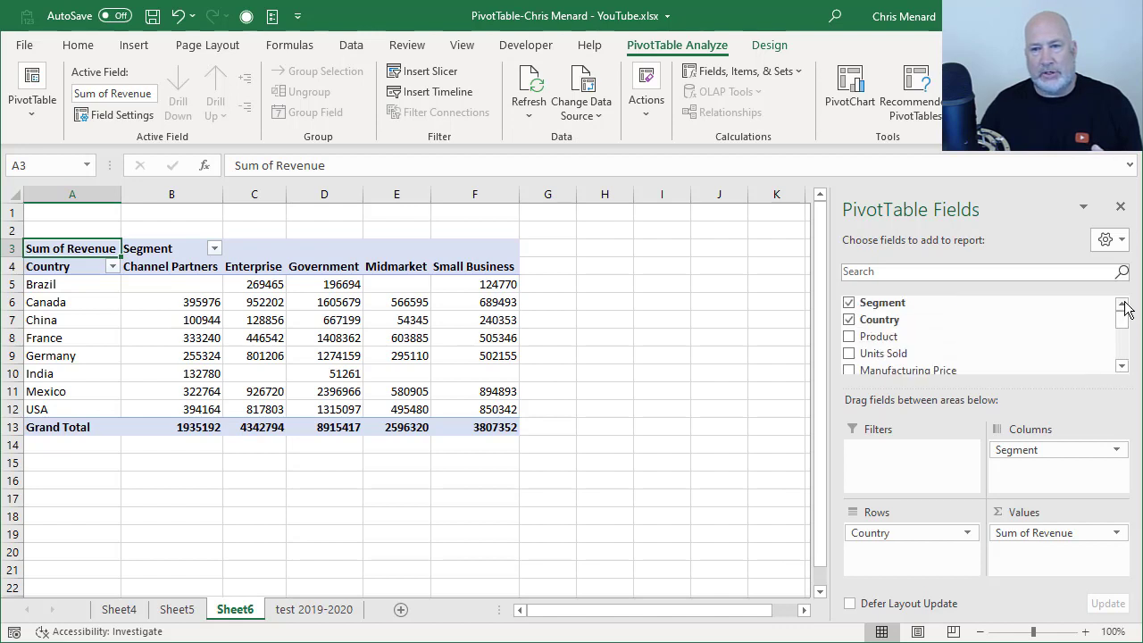
drag(884, 336, 905, 554)
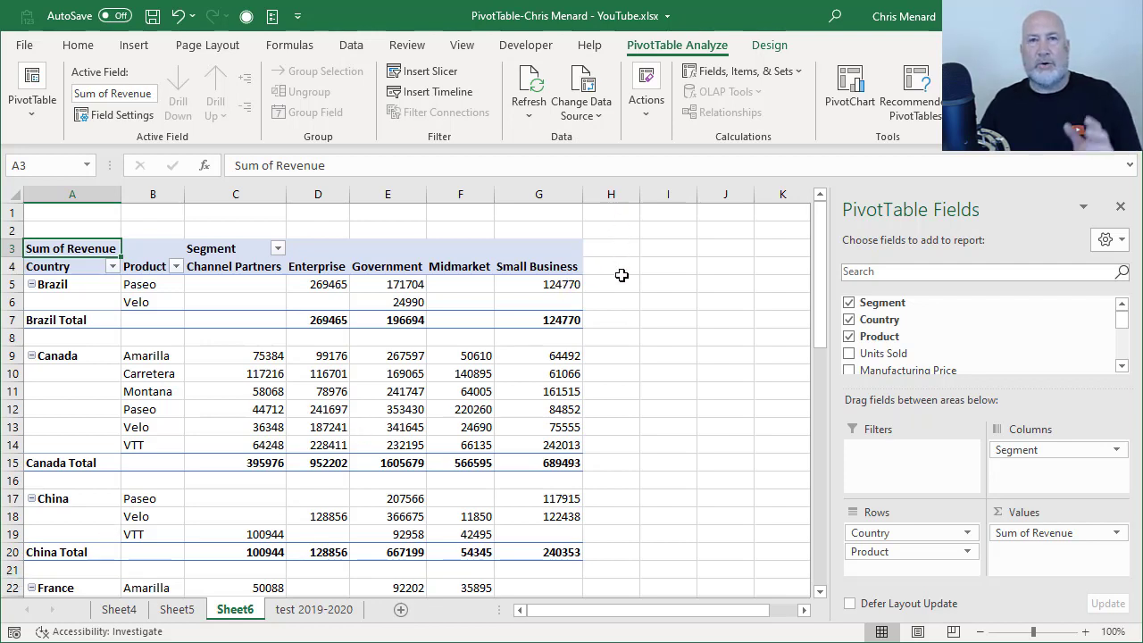
Review the new PivotTable down to its last row, checking the subtotals, blank lines and grand totals
scroll(610, 300, down, 12)
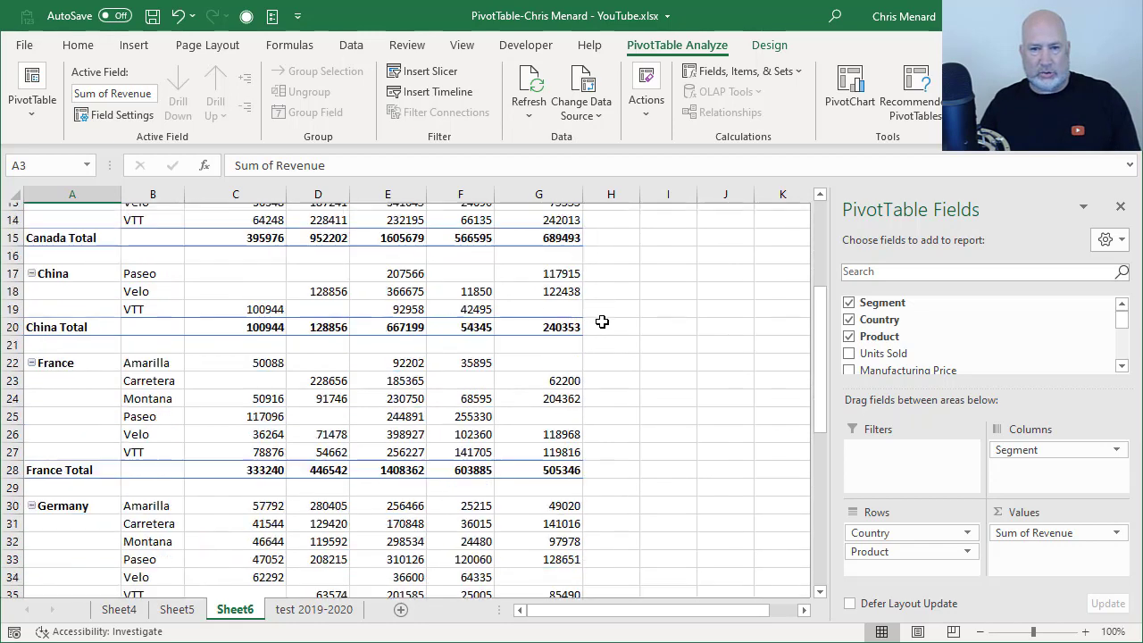
scroll(561, 376, down, 3)
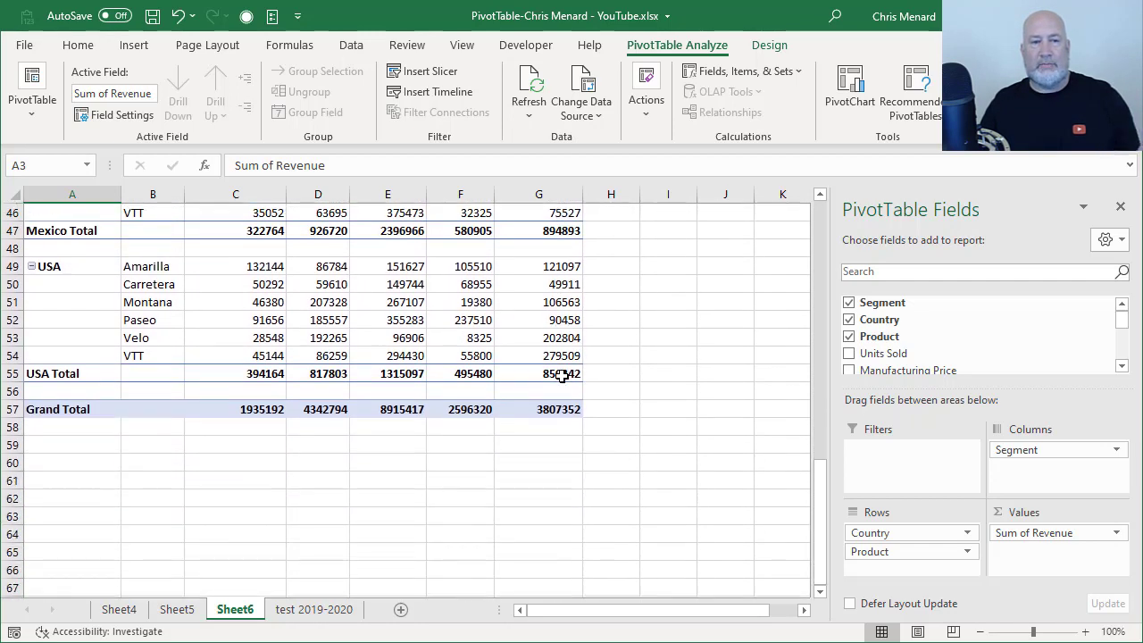
mouse_move(561, 376)
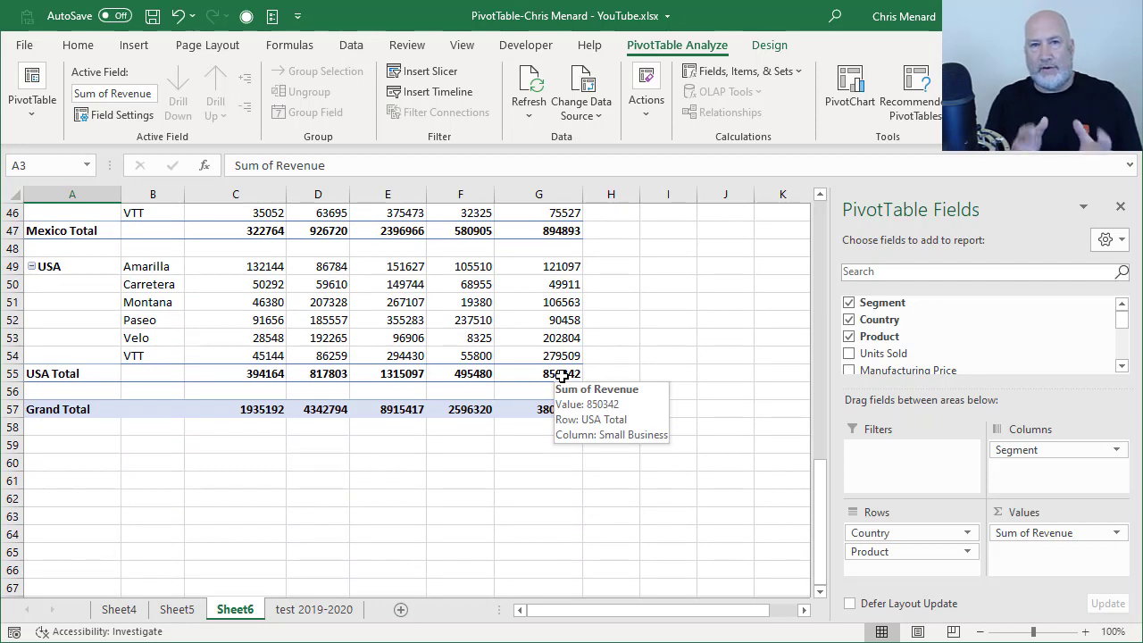